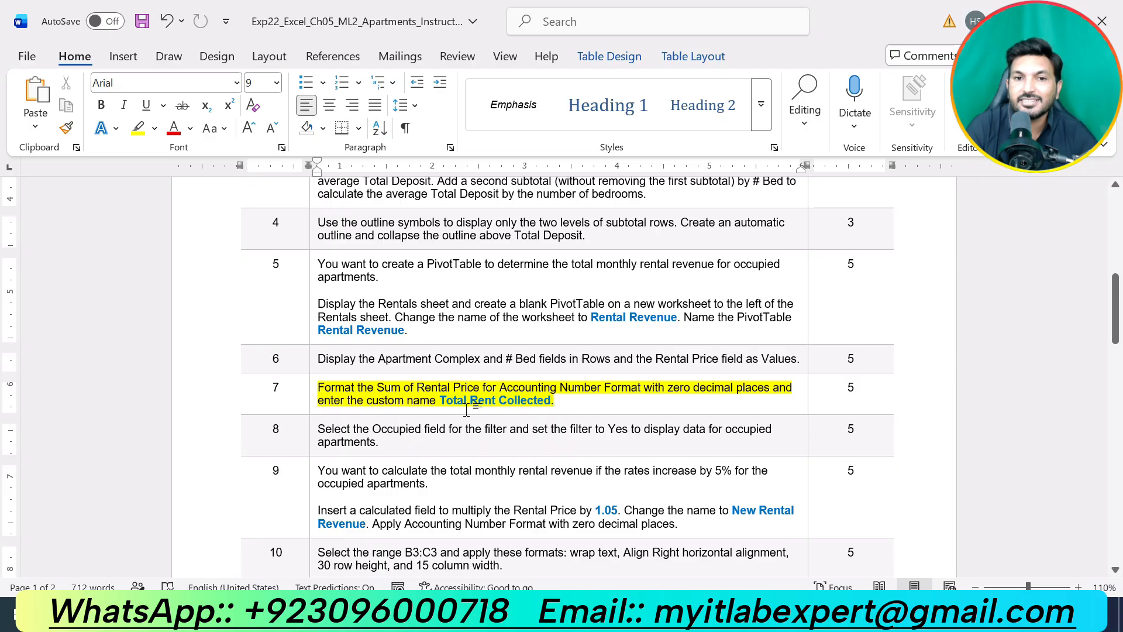
Copy the custom name Total Rent Collected from instruction 7 and switch to the Excel workbook's Rental Revenue PivotTable.
{"action": "left_click_drag", "start_coordinate": [440, 400], "coordinate": [551, 400]}
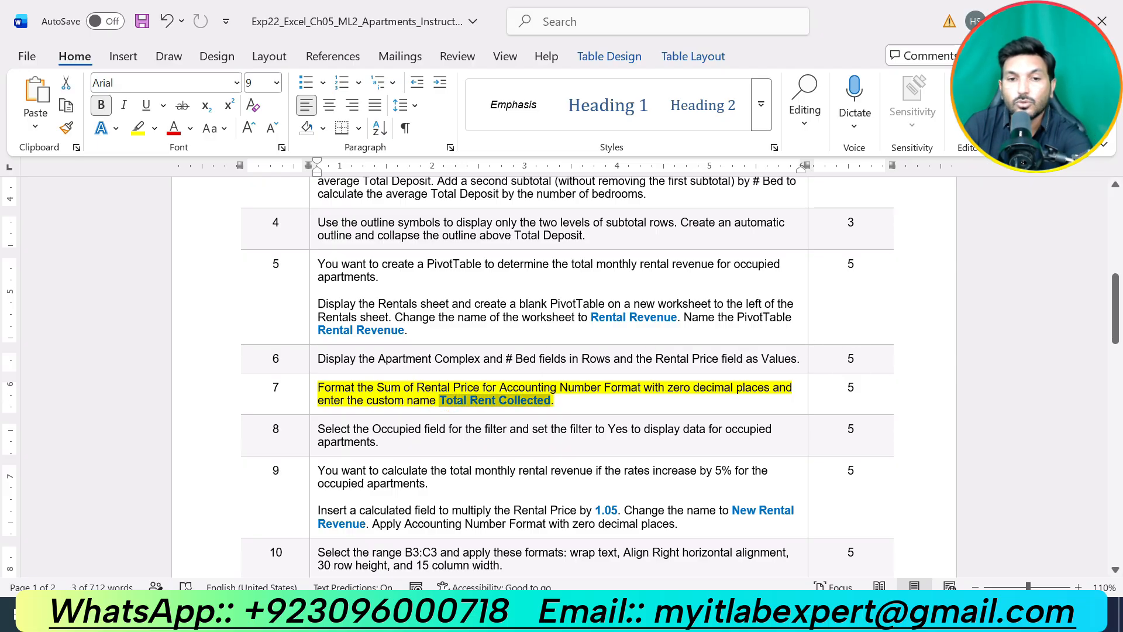
{"action": "key", "text": "ctrl+c"}
{"action": "key", "text": "alt+Tab"}
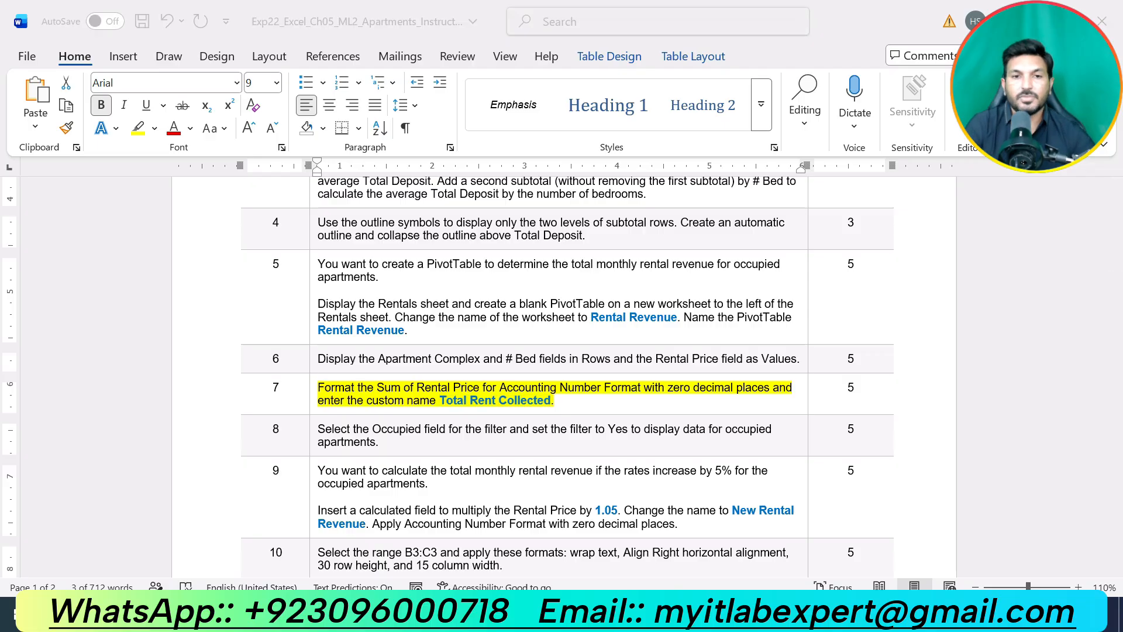
{"action": "left_click", "coordinate": [234, 248]}
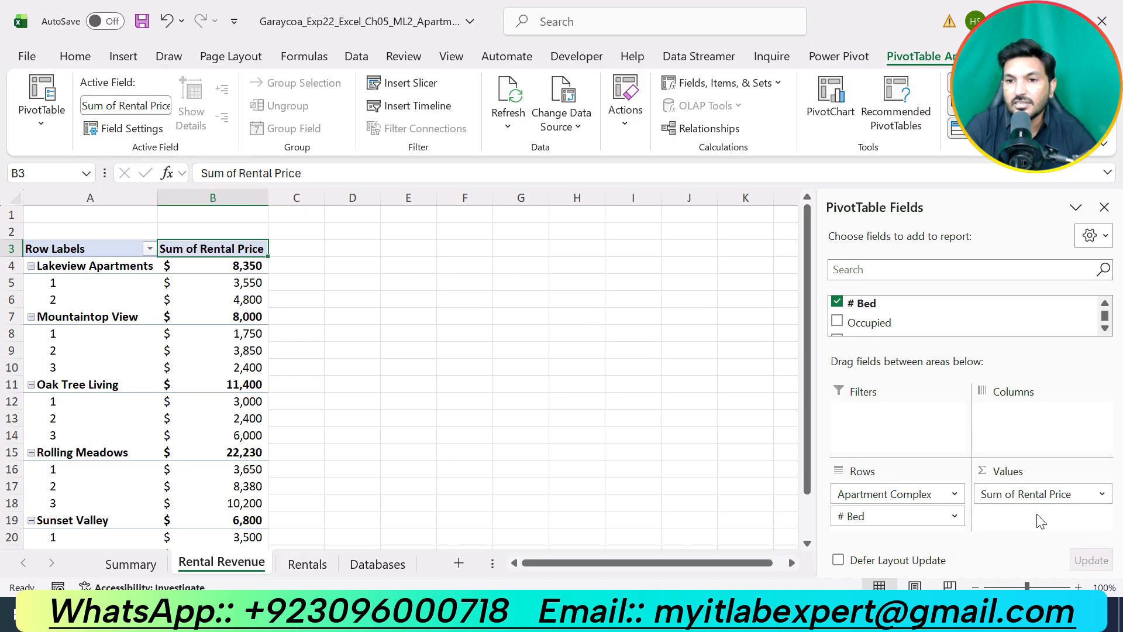
Set the custom name of the Sum of Rental Price value field to Total Rent Collected.
{"action": "left_click", "coordinate": [1027, 495]}
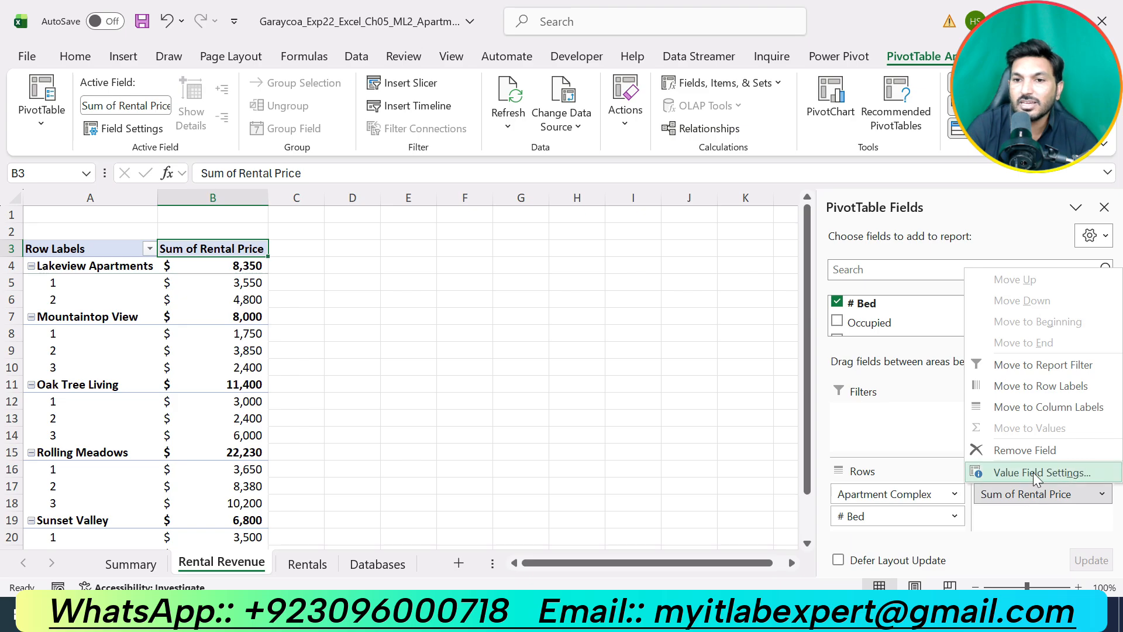
{"action": "left_click", "coordinate": [1031, 473]}
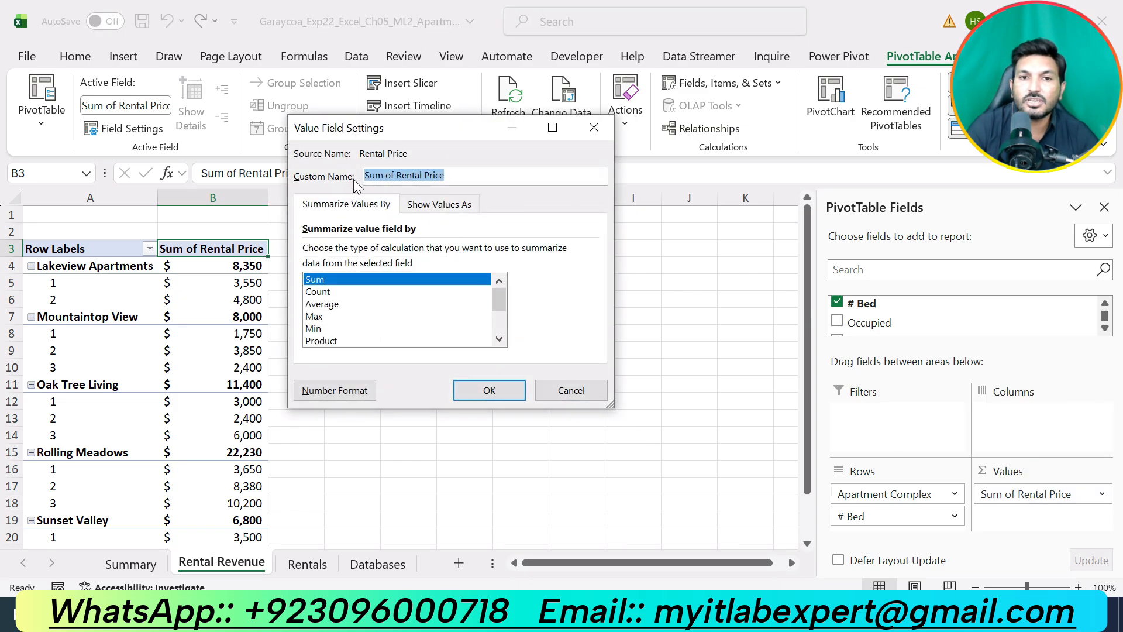
{"action": "left_click", "coordinate": [591, 613]}
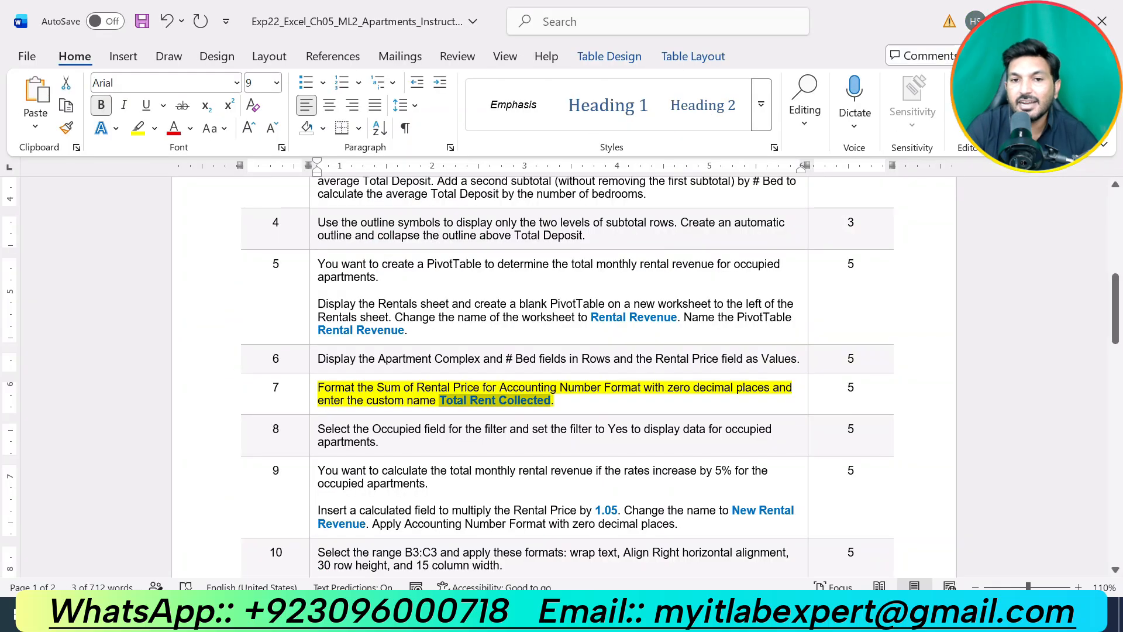
{"action": "left_click", "coordinate": [585, 612]}
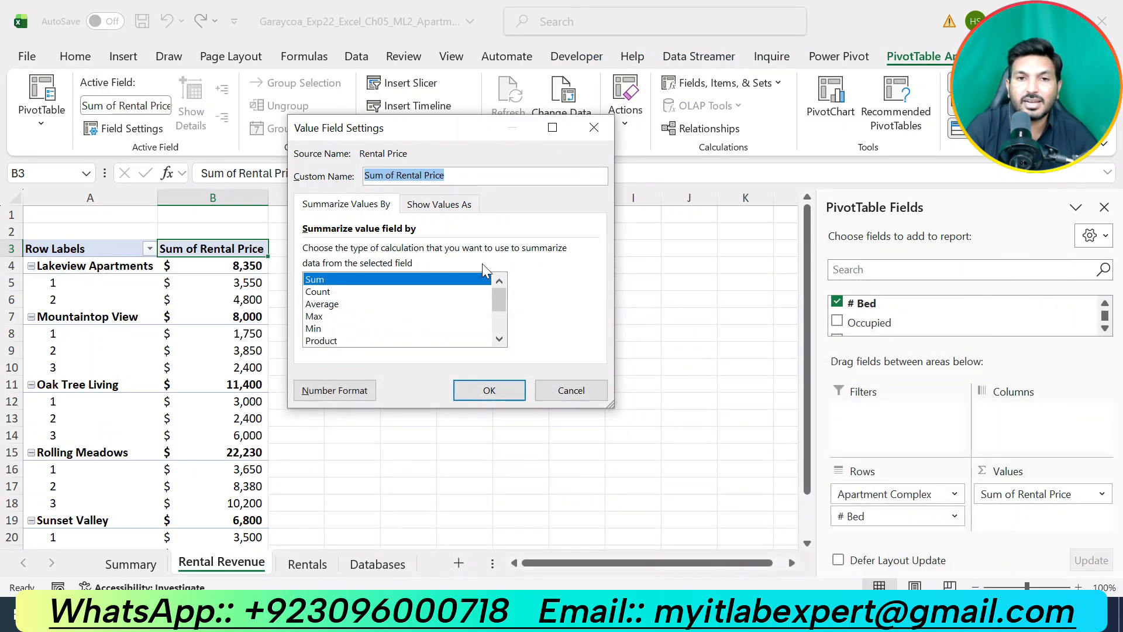
{"action": "key", "text": "BackSpace"}
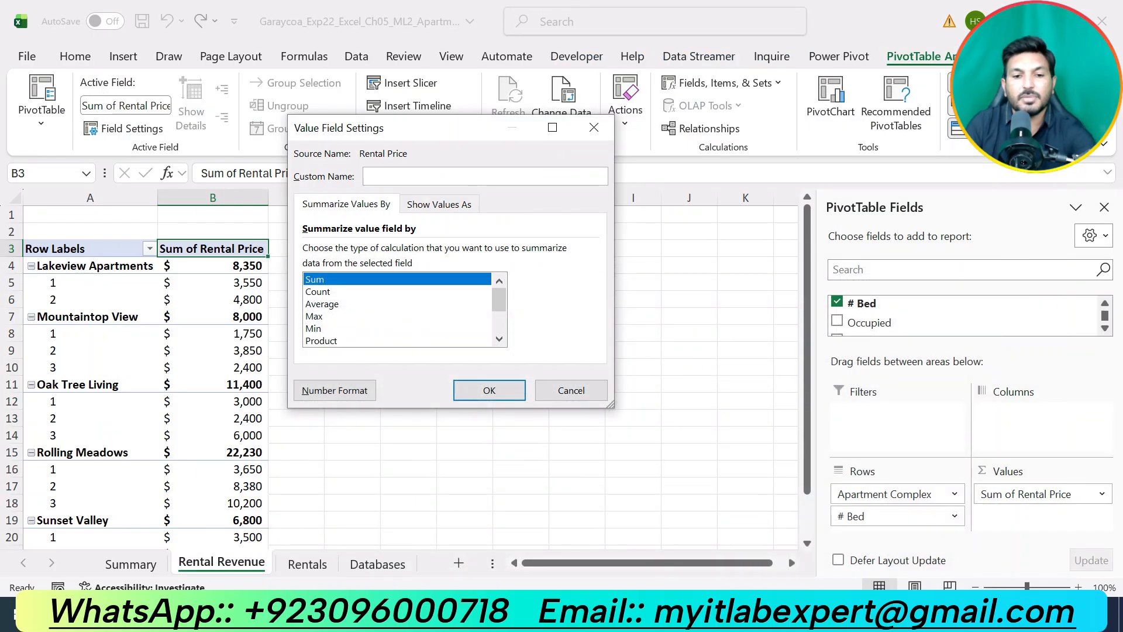
{"action": "key", "text": "ctrl+v"}
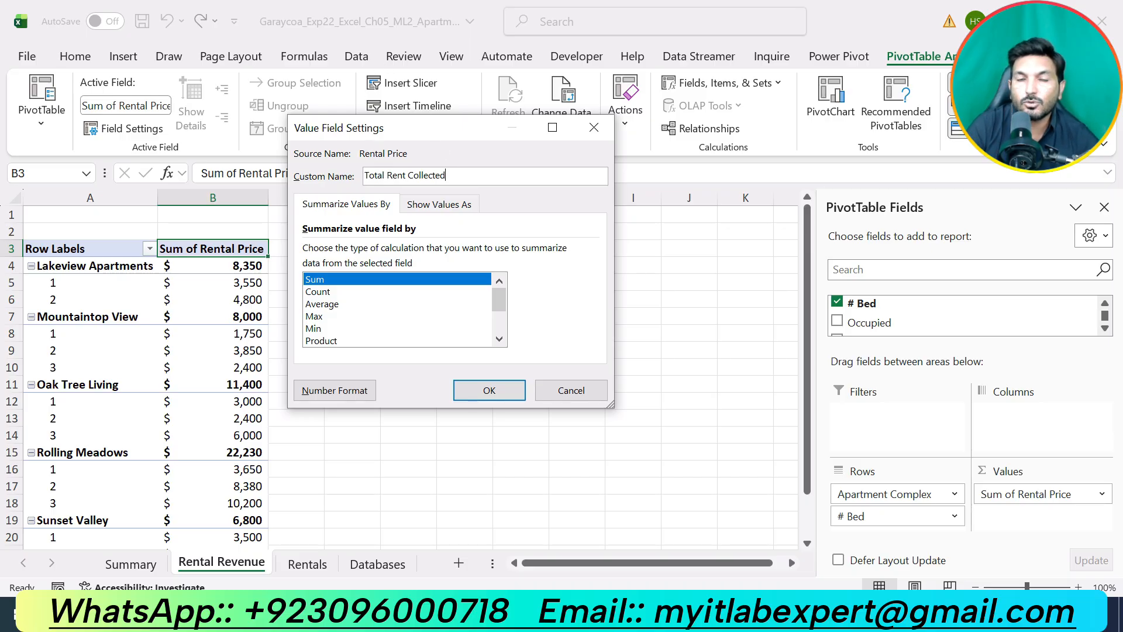
{"action": "left_click_drag", "start_coordinate": [451, 176], "coordinate": [363, 176]}
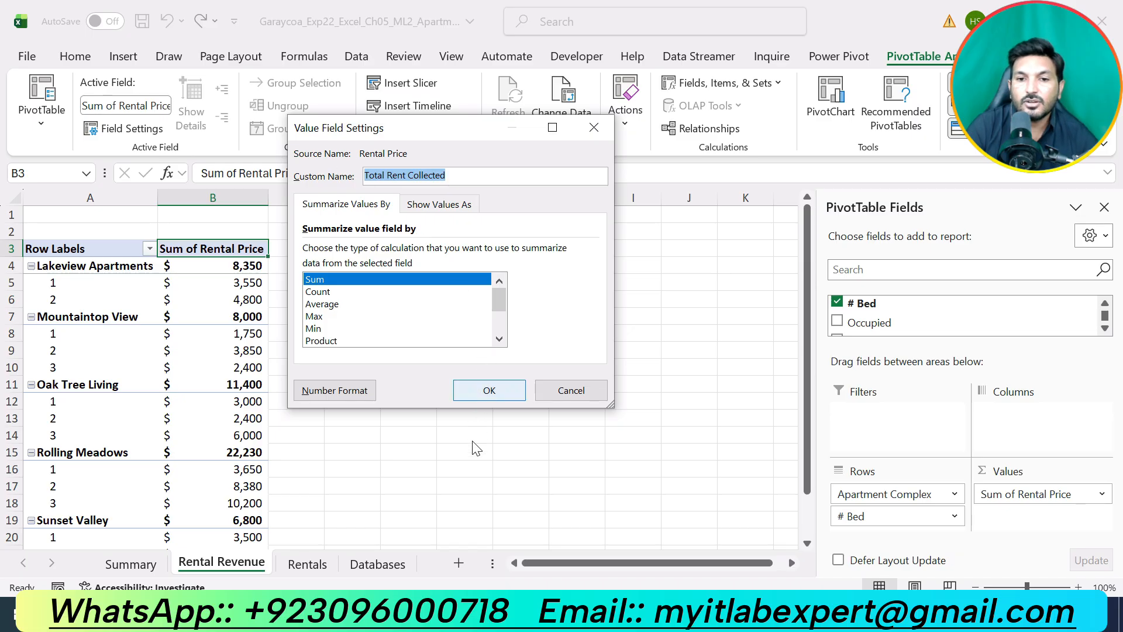
{"action": "left_click", "coordinate": [489, 390]}
Apply the Accounting number format with 0 decimal places and the $ symbol to the rental price value field, then close the field list.
{"action": "key", "text": "alt+Tab"}
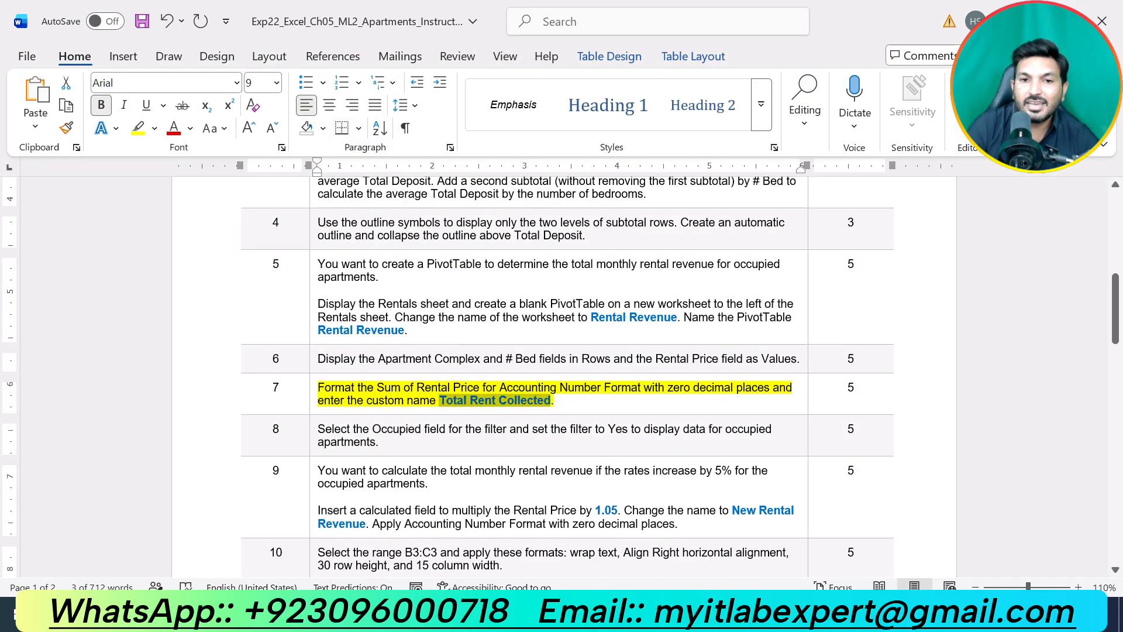
{"action": "left_click_drag", "start_coordinate": [416, 387], "coordinate": [771, 387]}
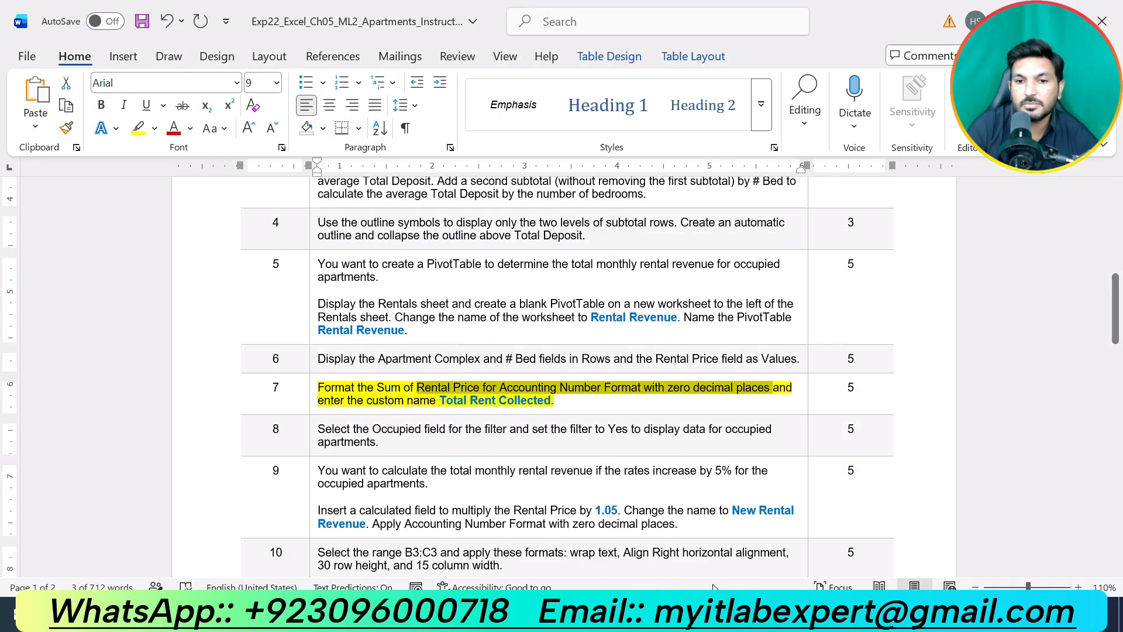
{"action": "key", "text": "alt+Tab"}
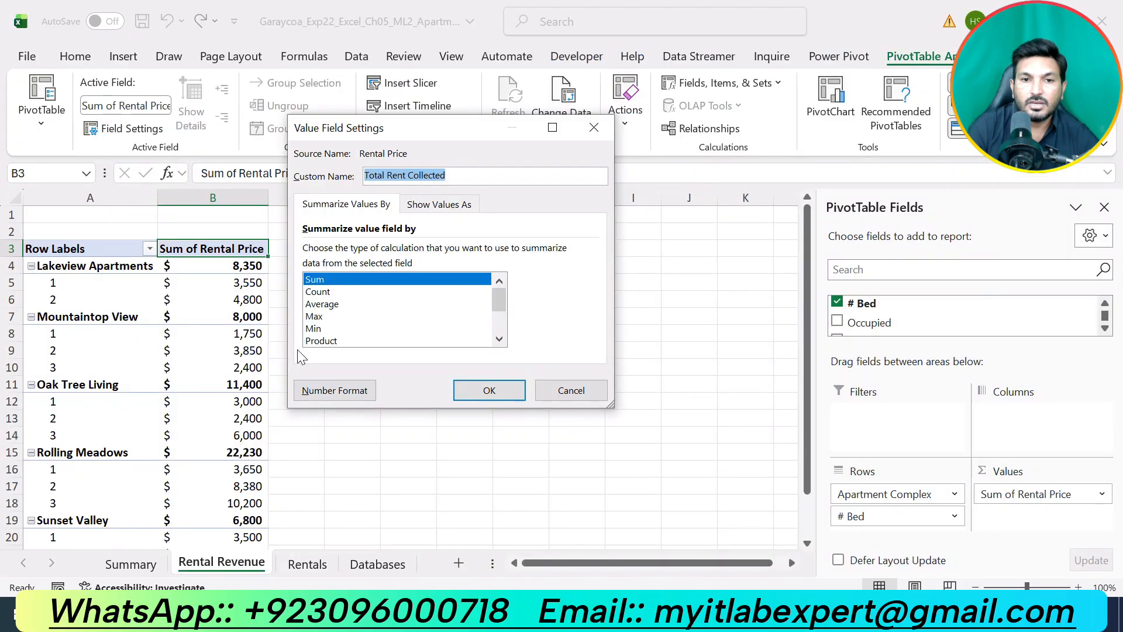
{"action": "left_click", "coordinate": [330, 390]}
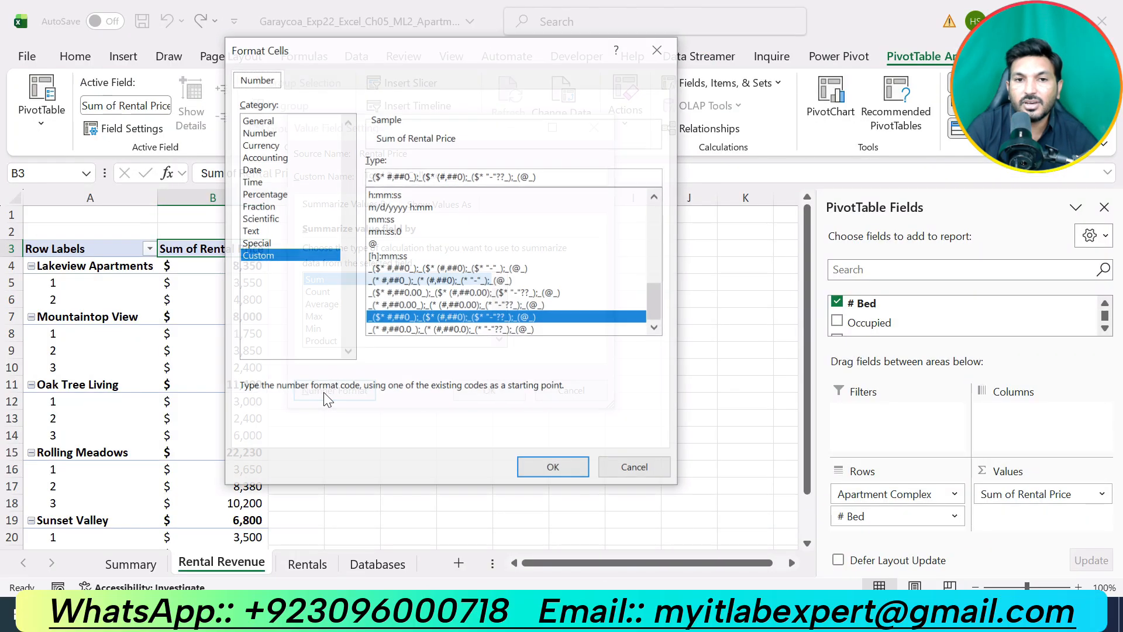
{"action": "left_click", "coordinate": [284, 158]}
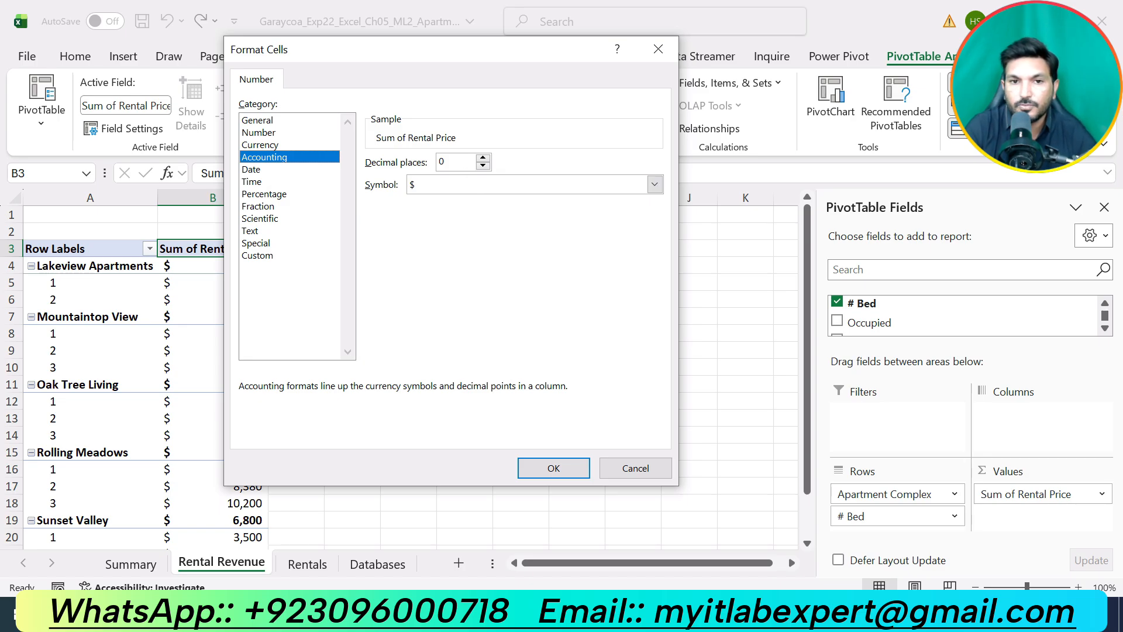
{"action": "left_click", "coordinate": [558, 467]}
{"action": "left_click", "coordinate": [506, 393]}
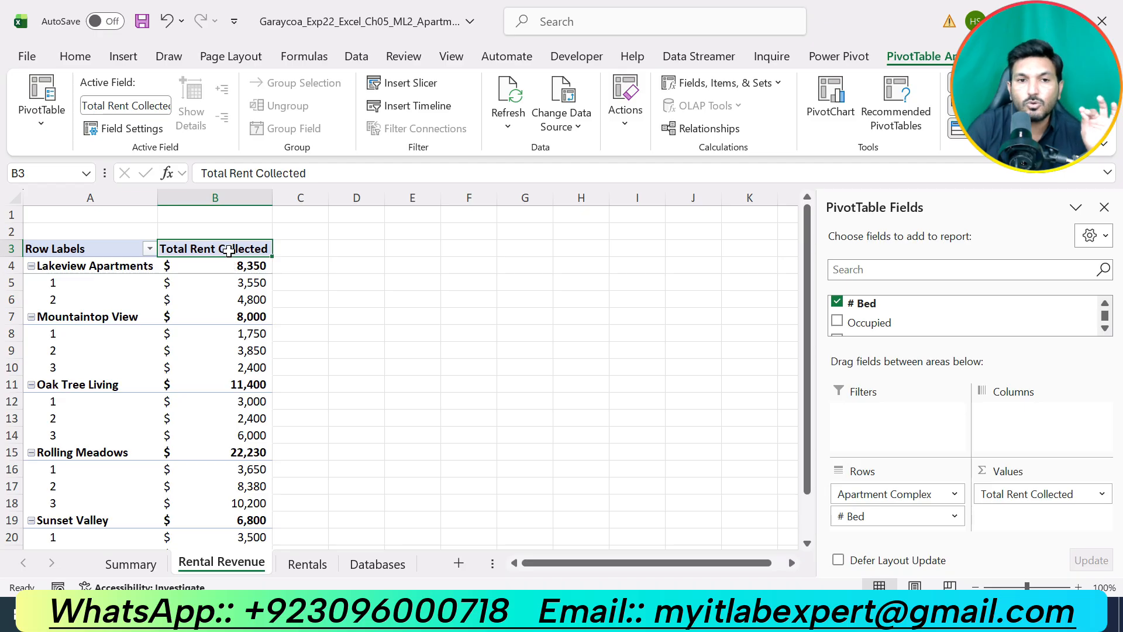
{"action": "scroll", "coordinate": [230, 316], "scroll_direction": "down", "scroll_amount": 3}
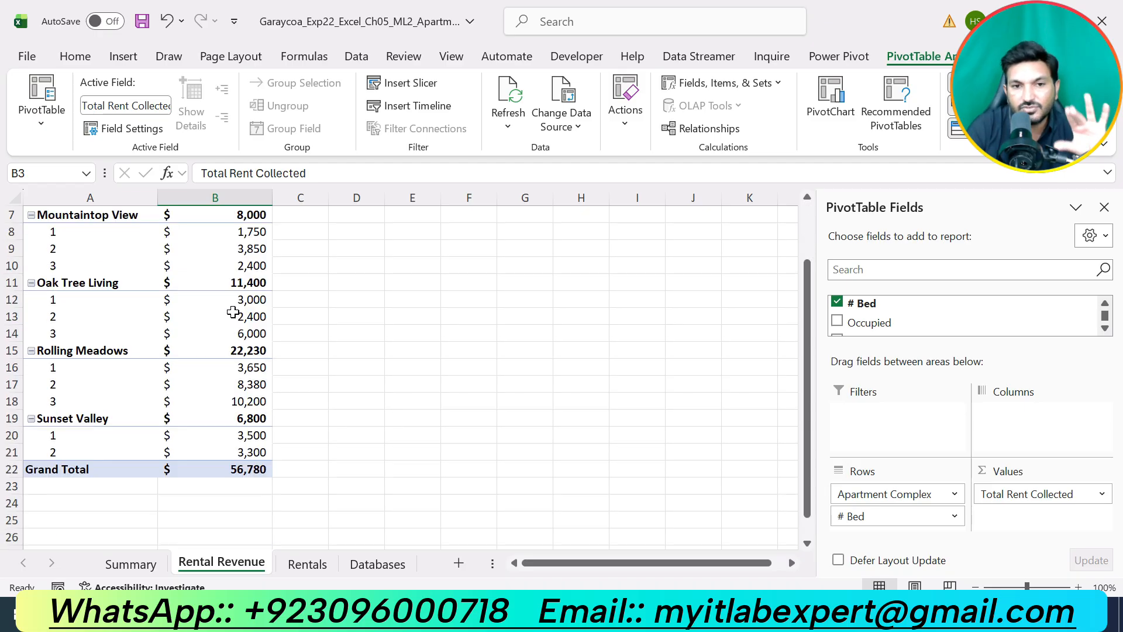
{"action": "scroll", "coordinate": [229, 331], "scroll_direction": "up", "scroll_amount": 3}
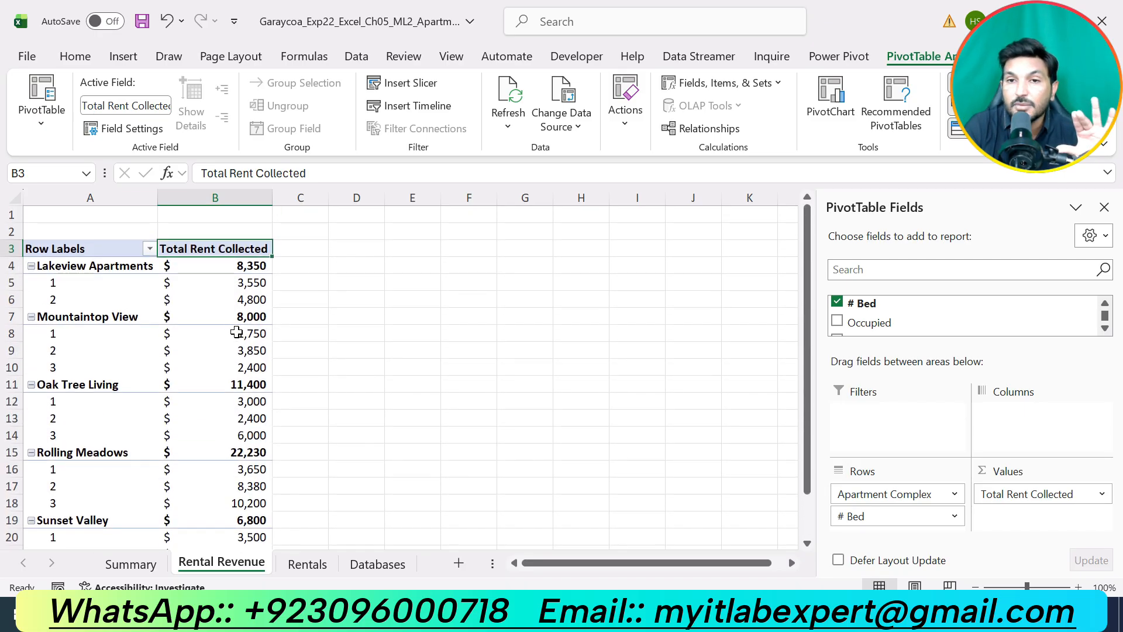
{"action": "left_click", "coordinate": [1107, 212]}
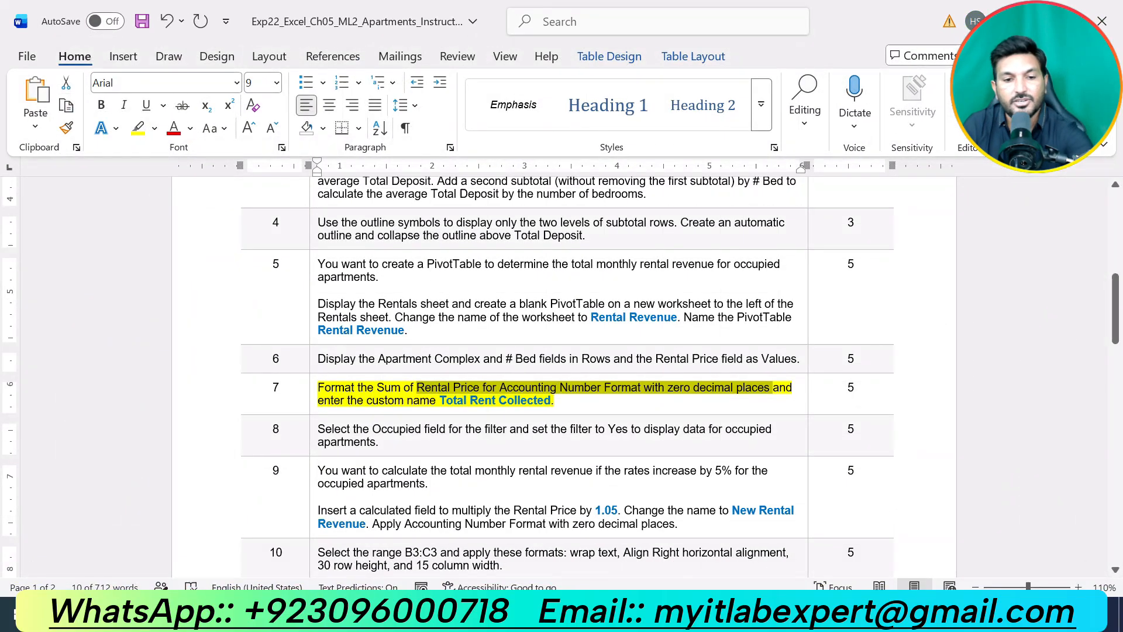
In the Word instructions, undo the highlight on instruction 7 and highlight instruction 8 in yellow.
{"action": "key", "text": "ctrl+z"}
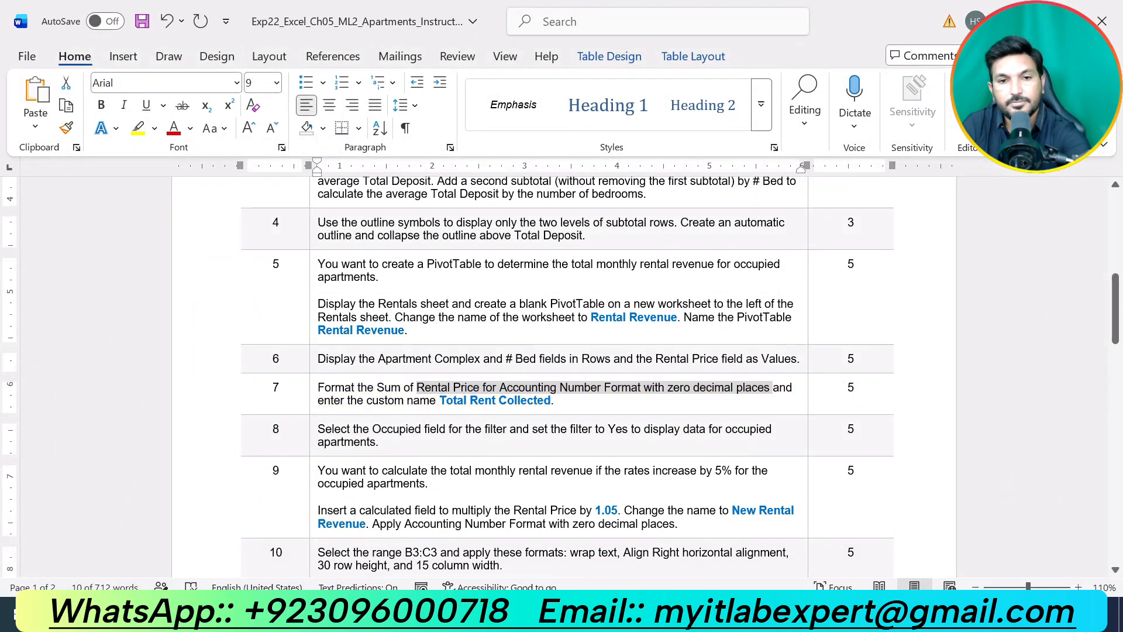
{"action": "left_click", "coordinate": [601, 453]}
{"action": "scroll", "coordinate": [563, 444], "scroll_direction": "down", "scroll_amount": 4}
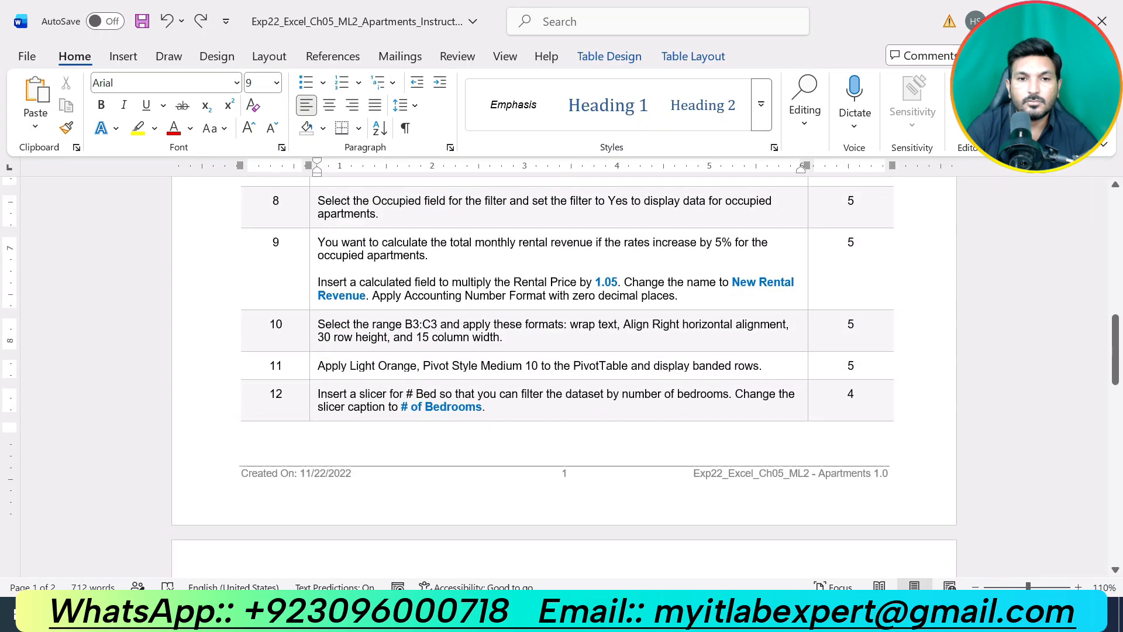
{"action": "left_click_drag", "start_coordinate": [380, 261], "coordinate": [319, 246]}
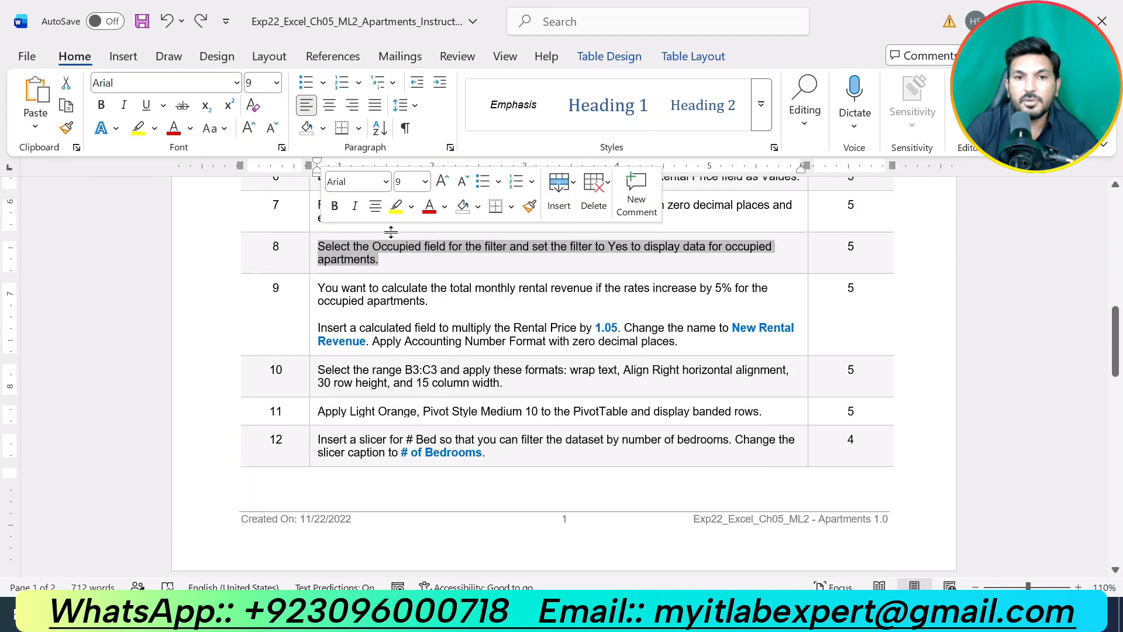
{"action": "left_click", "coordinate": [397, 210]}
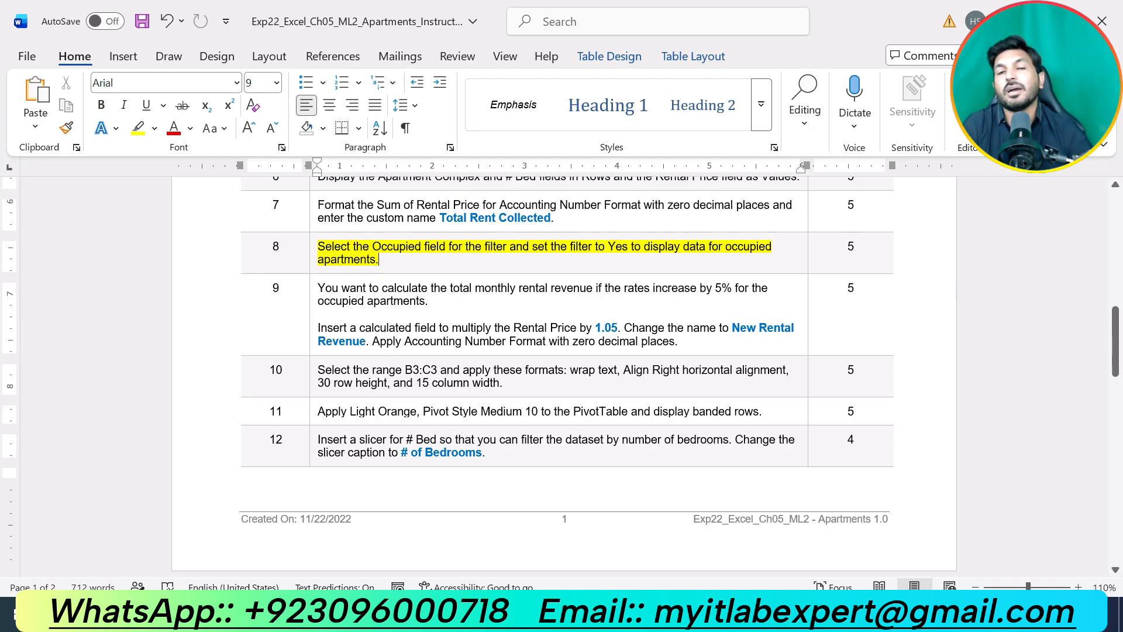
Switch to Excel and add the Occupied field to the PivotTable's Filters area.
{"action": "left_click", "coordinate": [645, 614]}
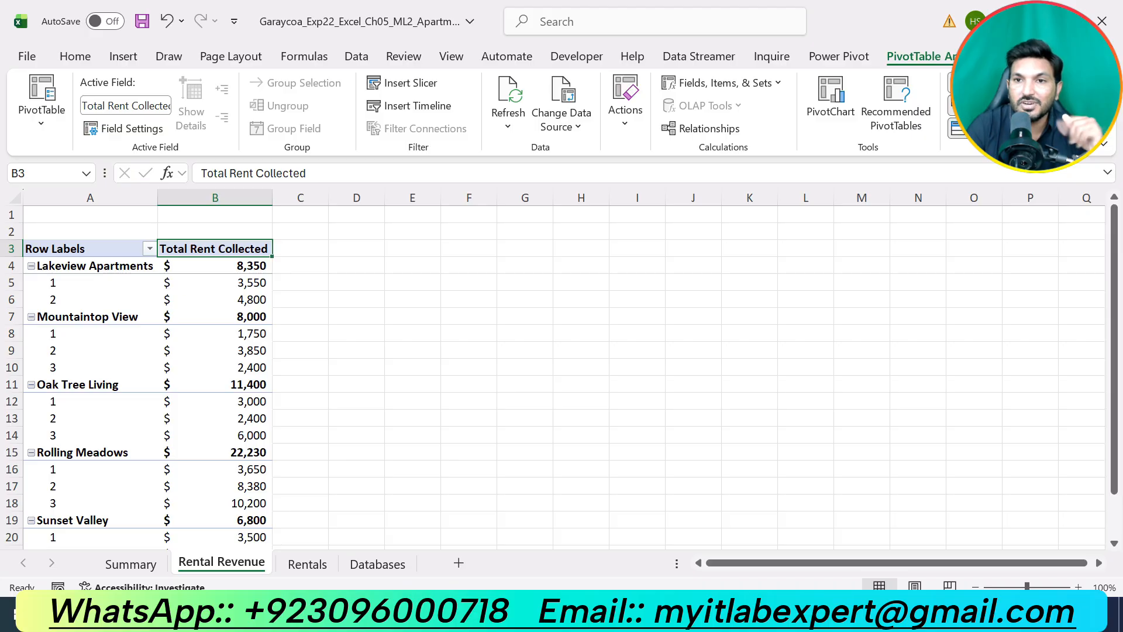
{"action": "left_click", "coordinate": [989, 82]}
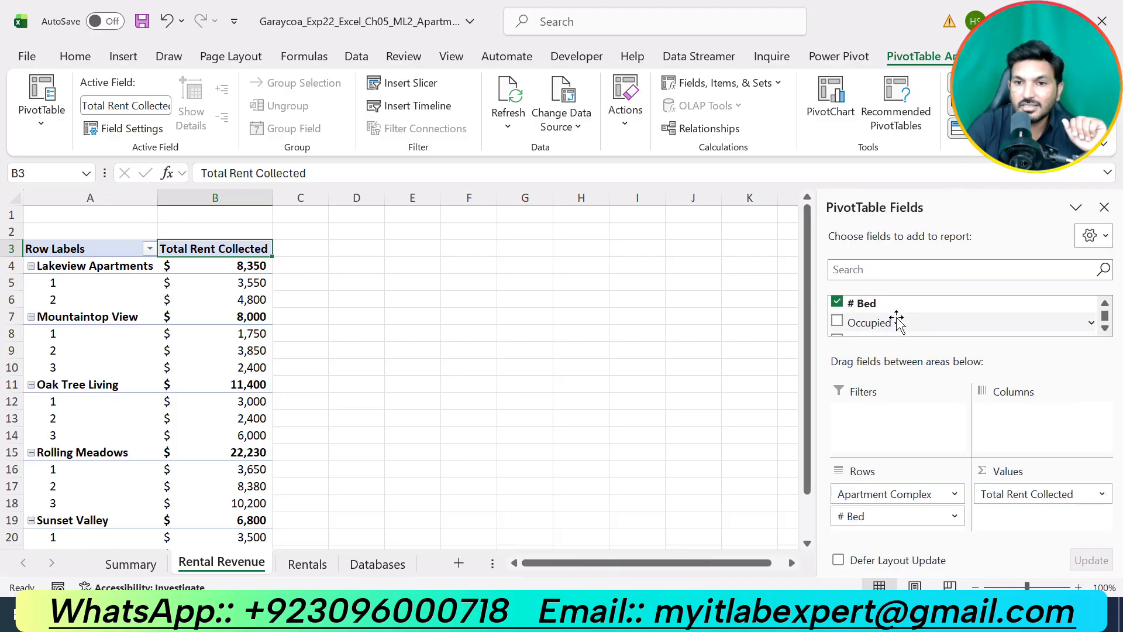
{"action": "left_click_drag", "start_coordinate": [897, 323], "coordinate": [886, 431]}
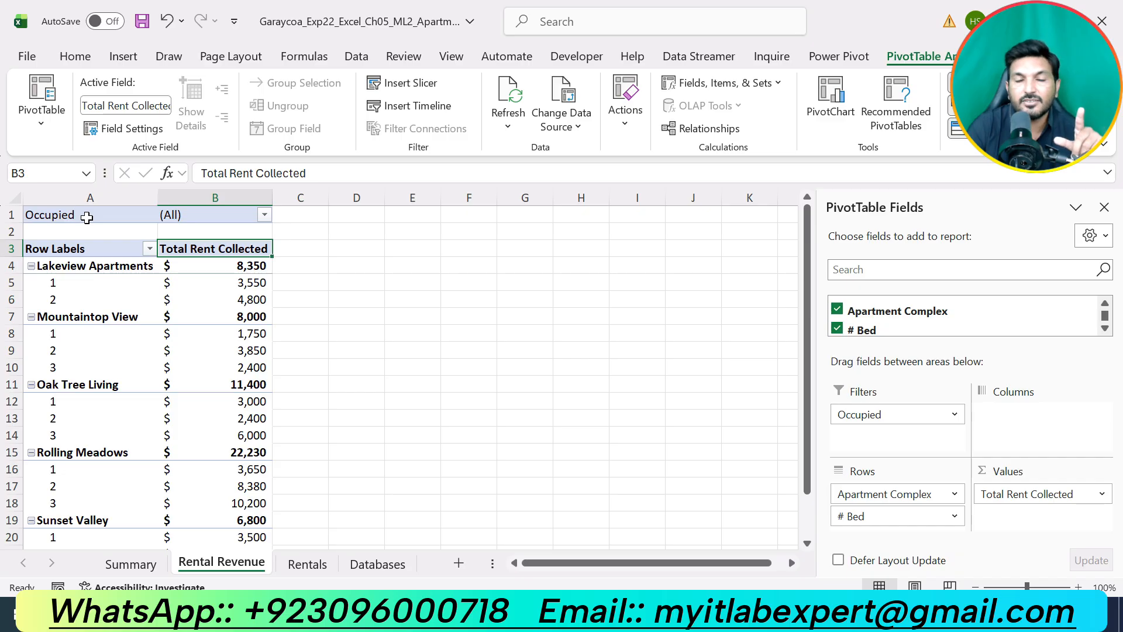
{"action": "left_click", "coordinate": [1104, 207]}
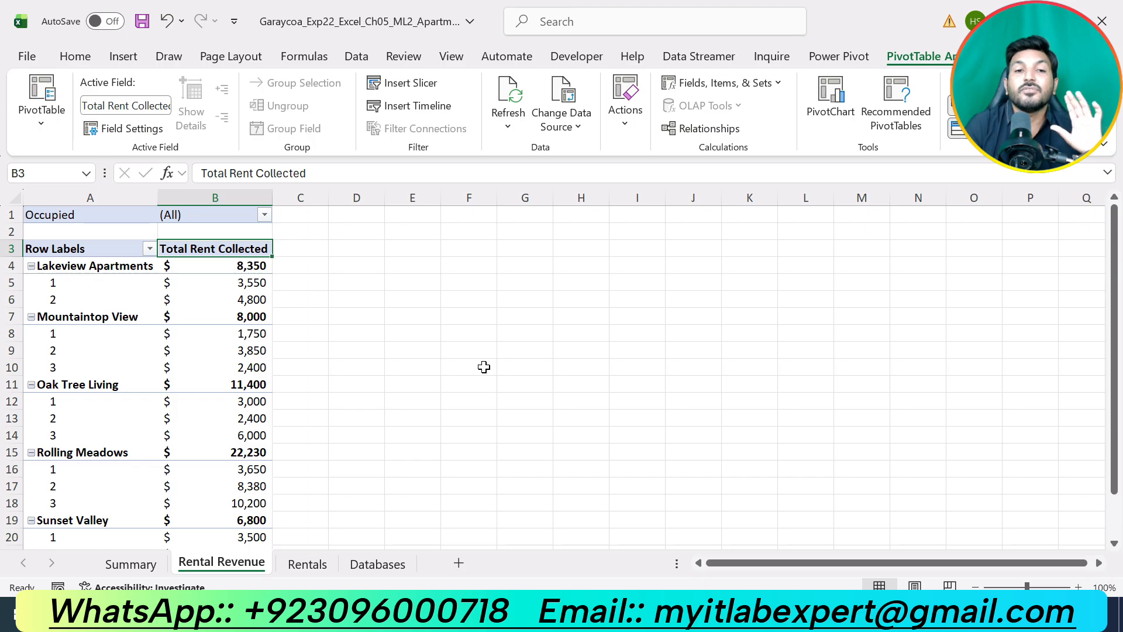
Set the Occupied report filter to only Yes, with multiple-item selection enabled.
{"action": "left_click", "coordinate": [264, 215]}
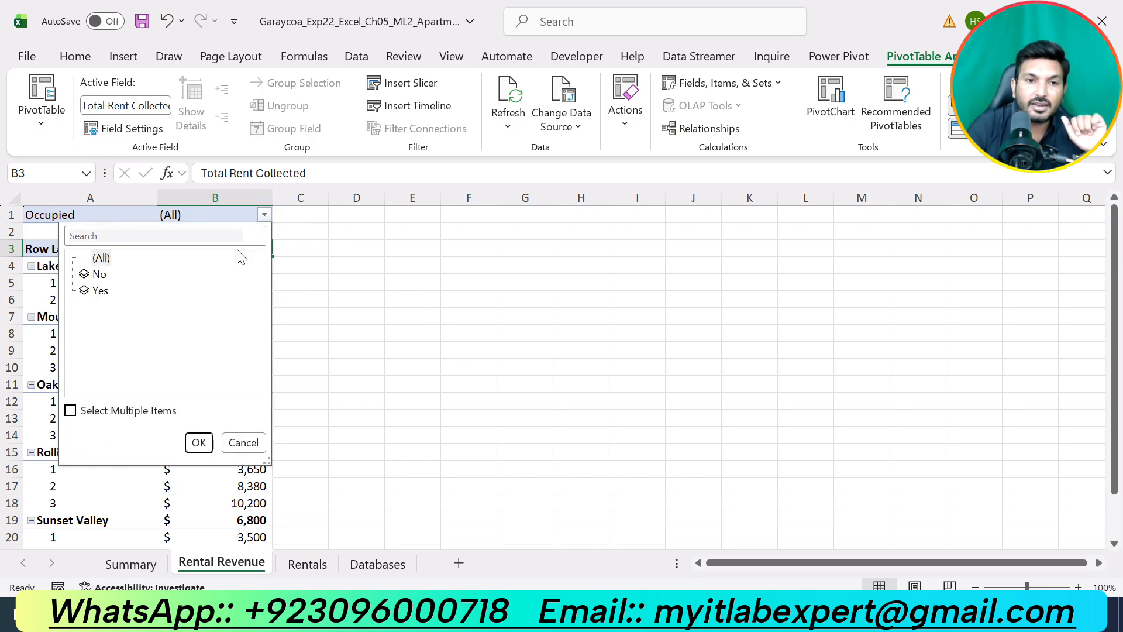
{"action": "left_click", "coordinate": [70, 411]}
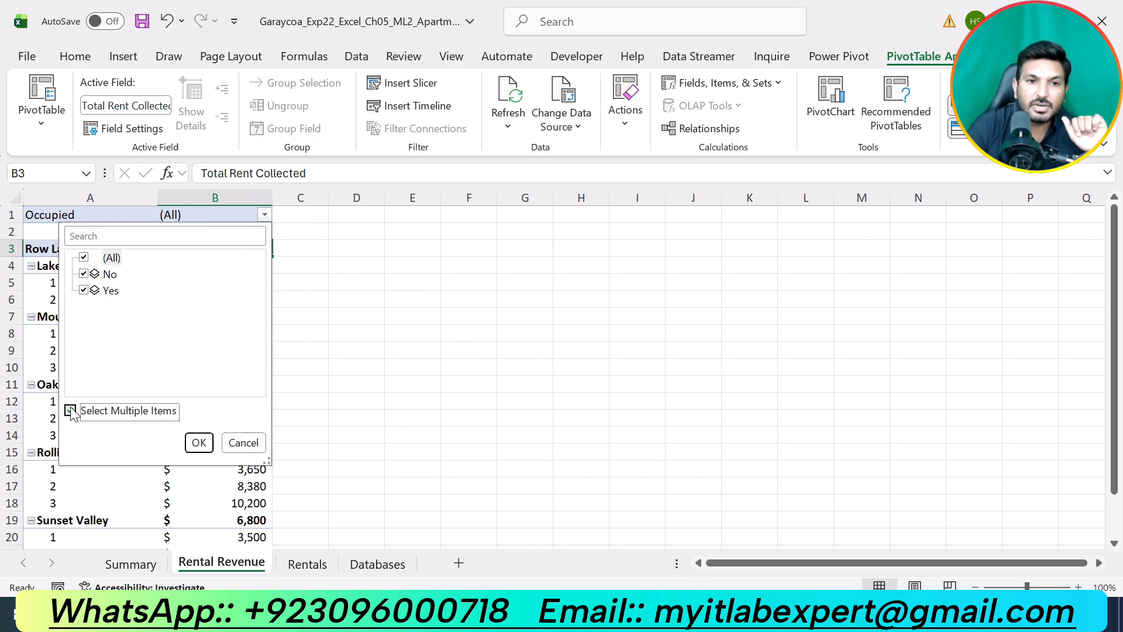
{"action": "left_click", "coordinate": [84, 258]}
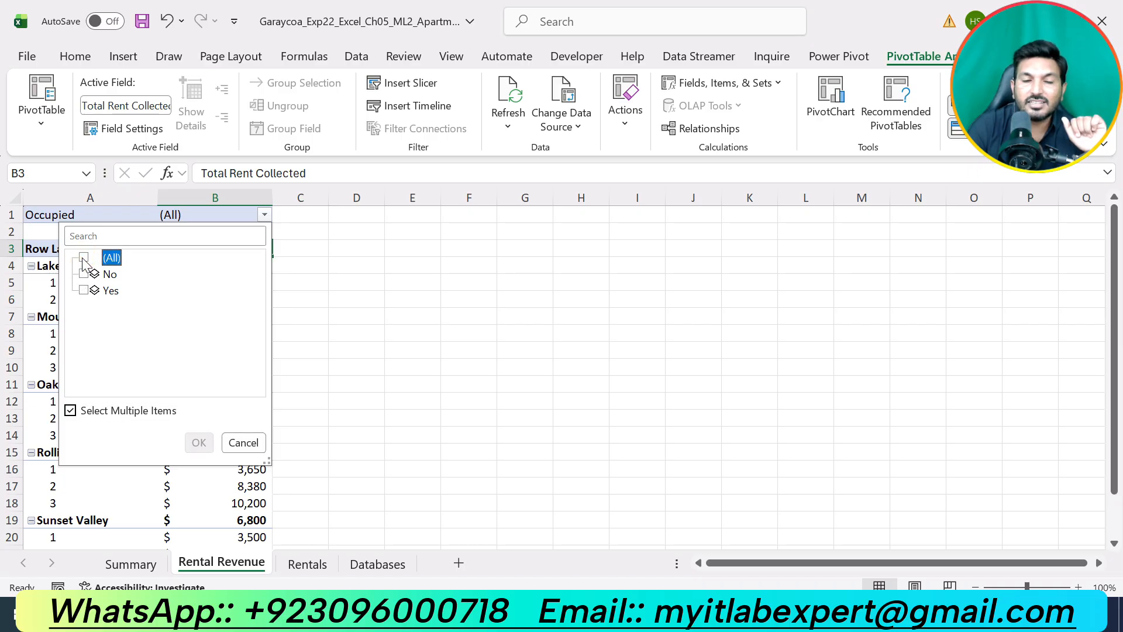
{"action": "left_click", "coordinate": [85, 293]}
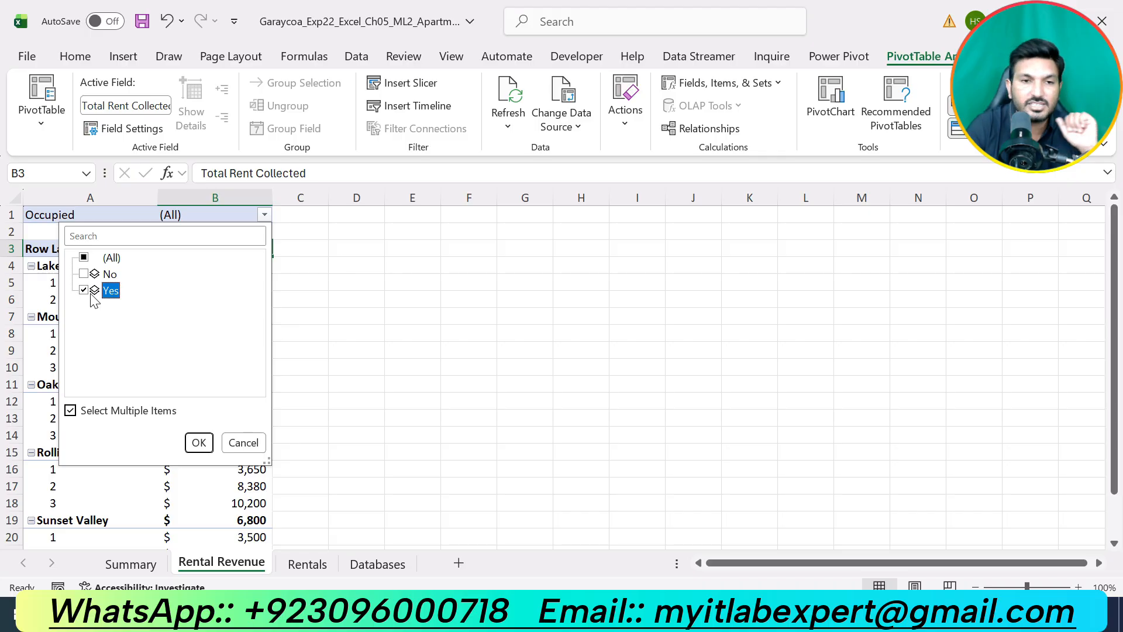
{"action": "left_click", "coordinate": [198, 442]}
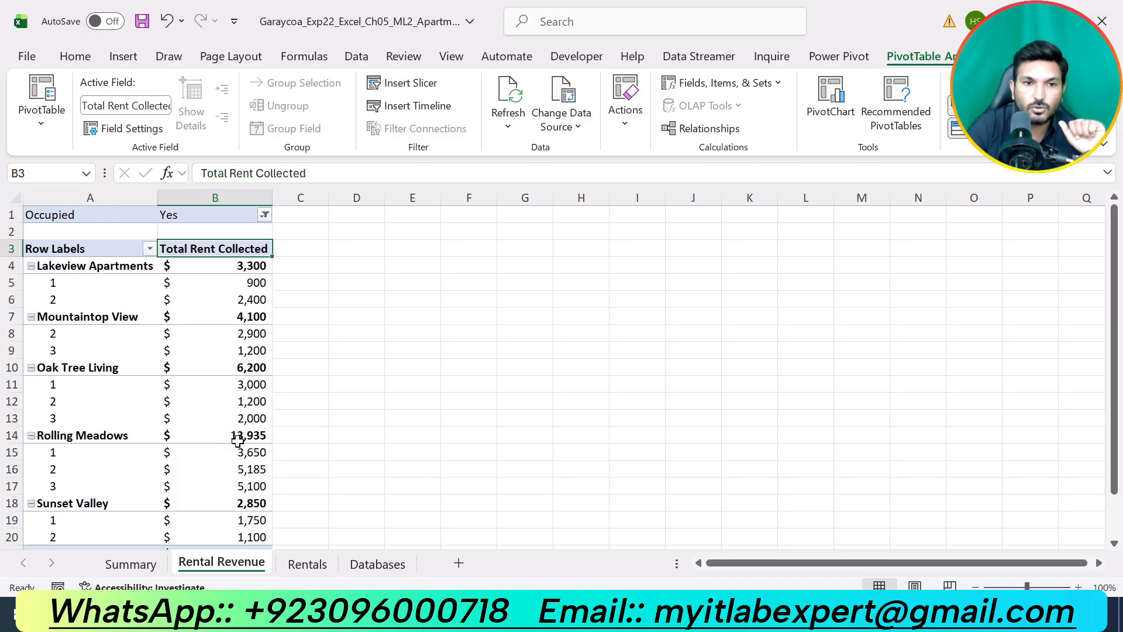
{"action": "scroll", "coordinate": [420, 403], "scroll_direction": "down", "scroll_amount": 4}
{"action": "scroll", "coordinate": [420, 402], "scroll_direction": "up", "scroll_amount": 4}
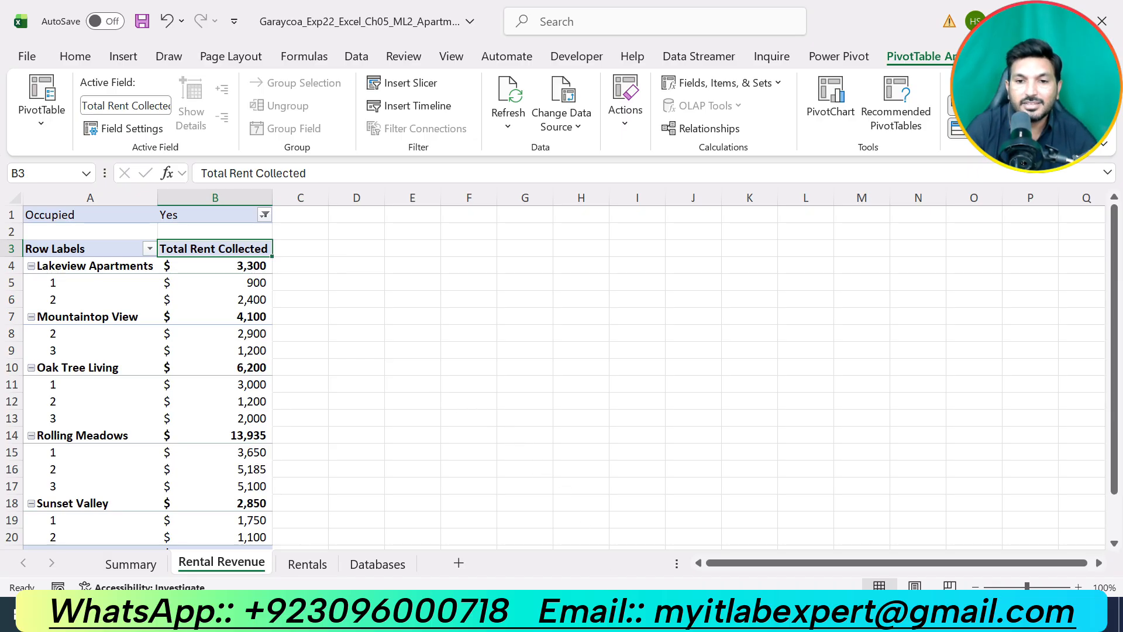
Switch to the Word instructions, clear the highlight on instruction 8 and highlight instruction 9 in yellow.
{"action": "left_click", "coordinate": [608, 619]}
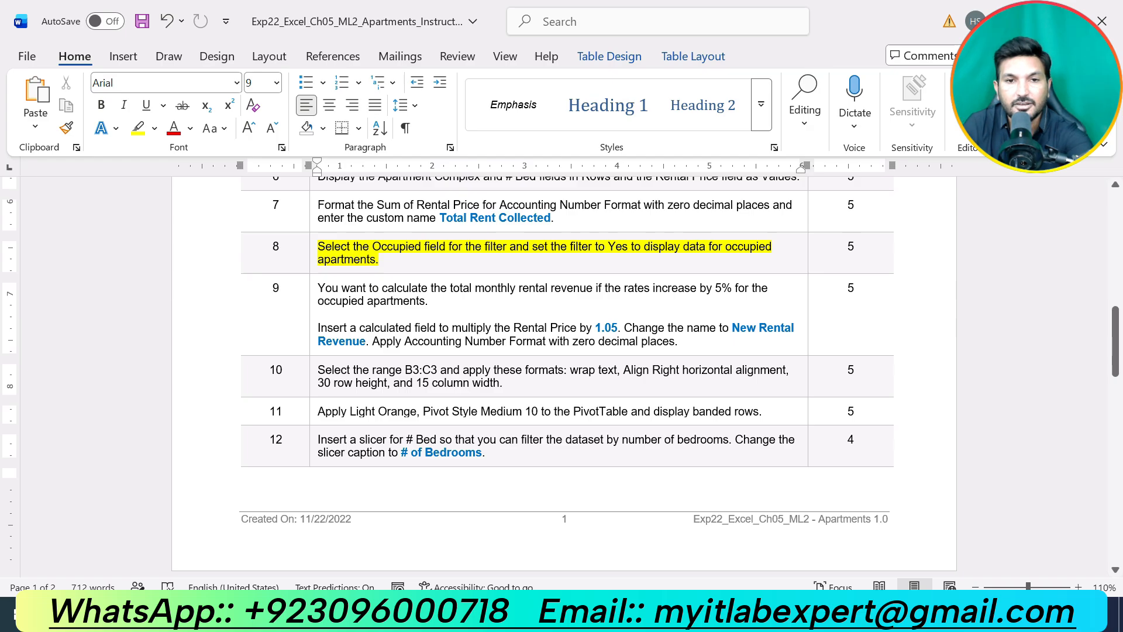
{"action": "left_click_drag", "start_coordinate": [651, 327], "coordinate": [354, 295]}
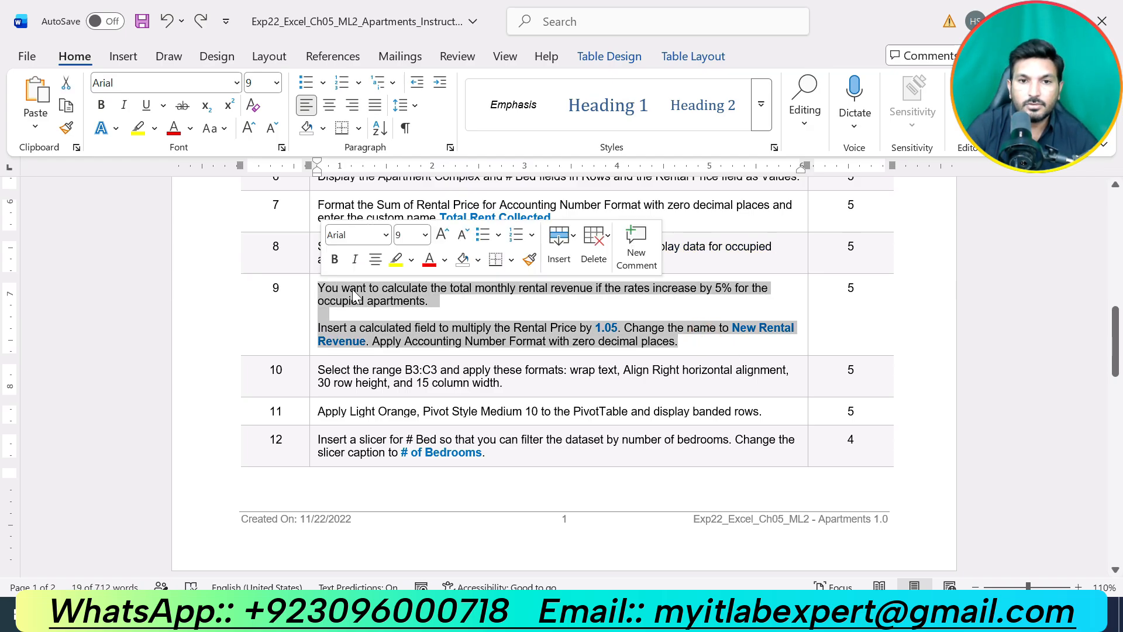
{"action": "left_click", "coordinate": [394, 259]}
{"action": "left_click", "coordinate": [442, 328]}
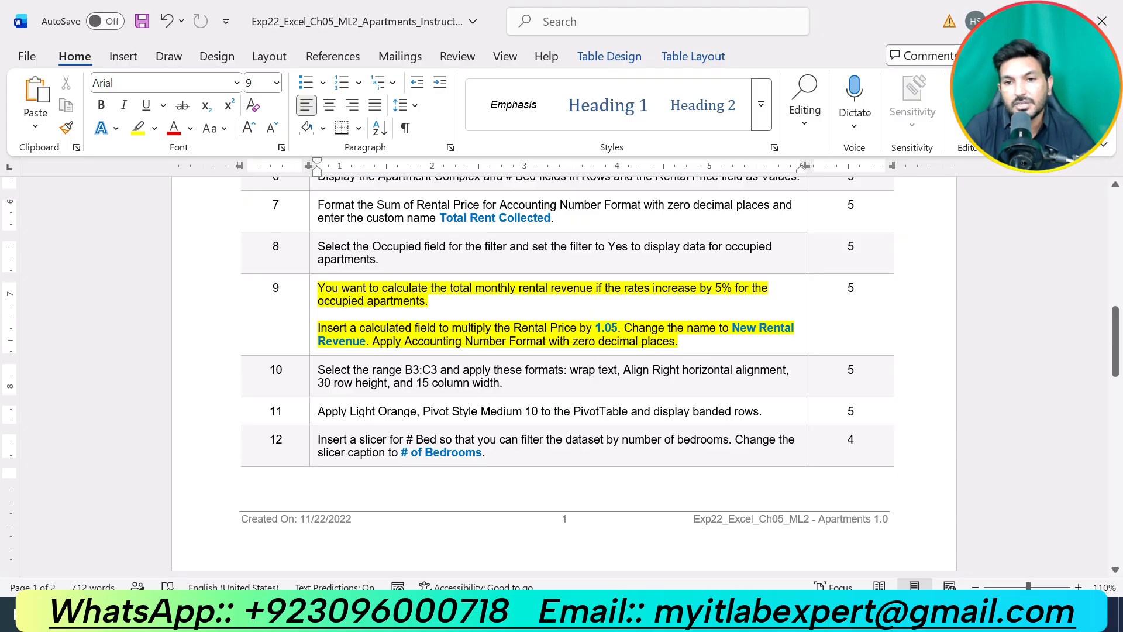
Copy the name New Rental Revenue from instruction 9 and switch back to Excel.
{"action": "left_click_drag", "start_coordinate": [731, 328], "coordinate": [365, 341]}
{"action": "key", "text": "ctrl+c"}
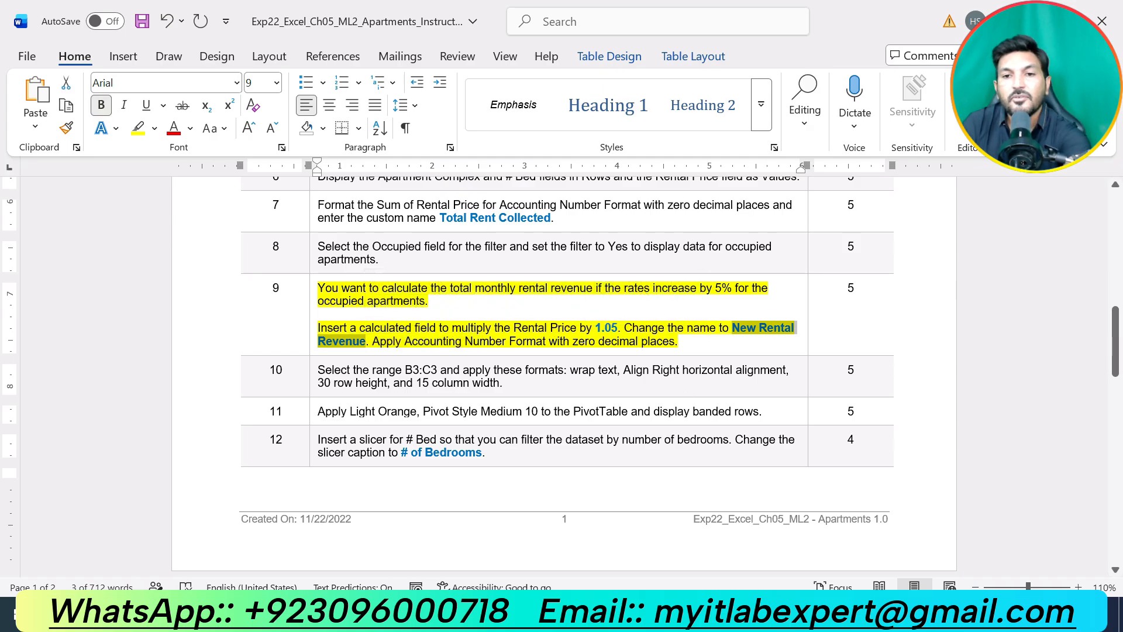
{"action": "key", "text": "alt+Tab"}
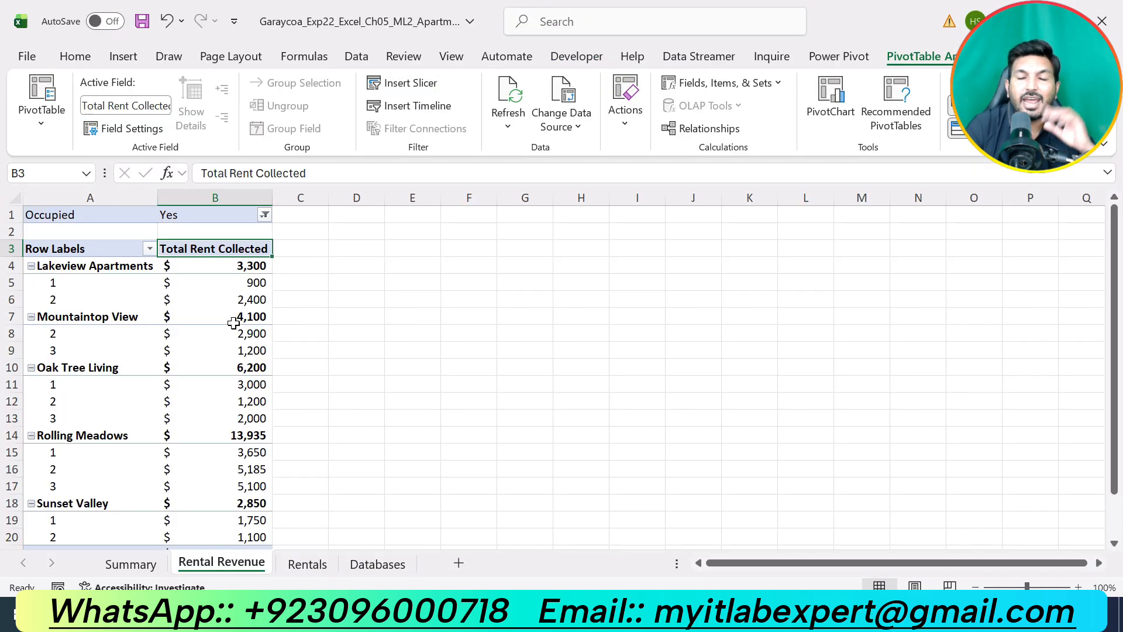
Start a new calculated field in the PivotTable, name it New Rental Revenue, and copy that name.
{"action": "mouse_move", "coordinate": [224, 323]}
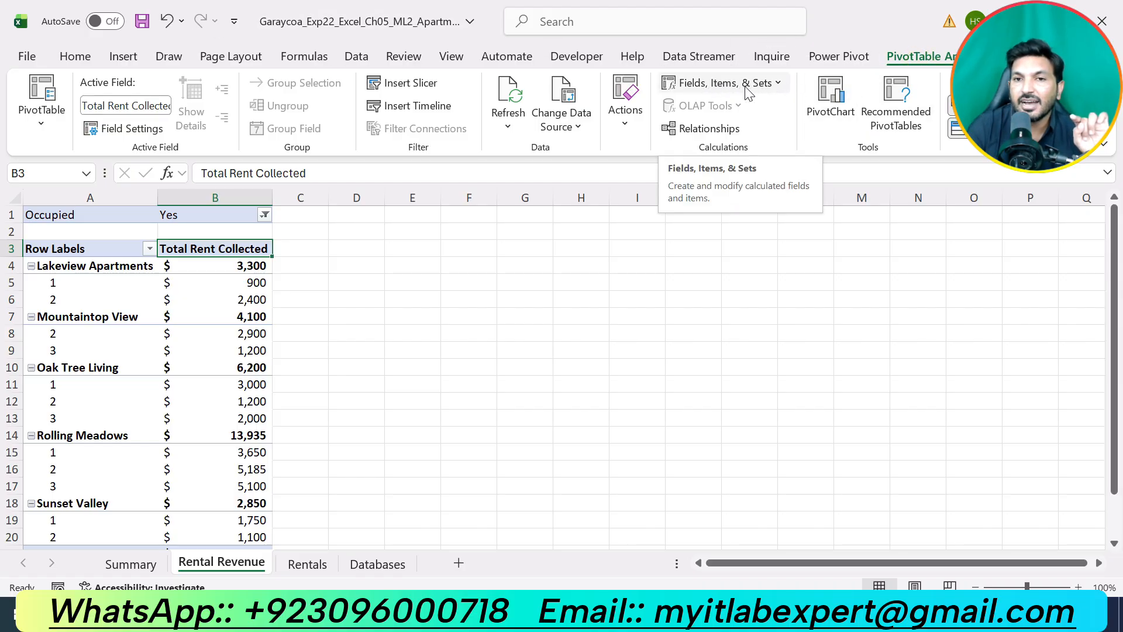
{"action": "left_click", "coordinate": [778, 88]}
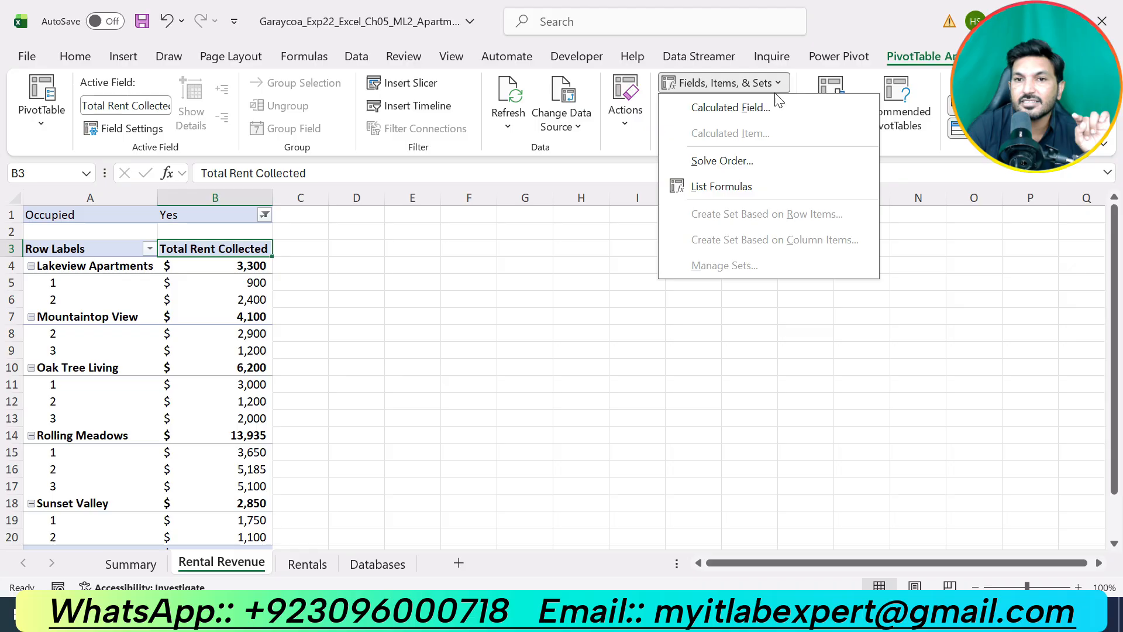
{"action": "left_click", "coordinate": [744, 110]}
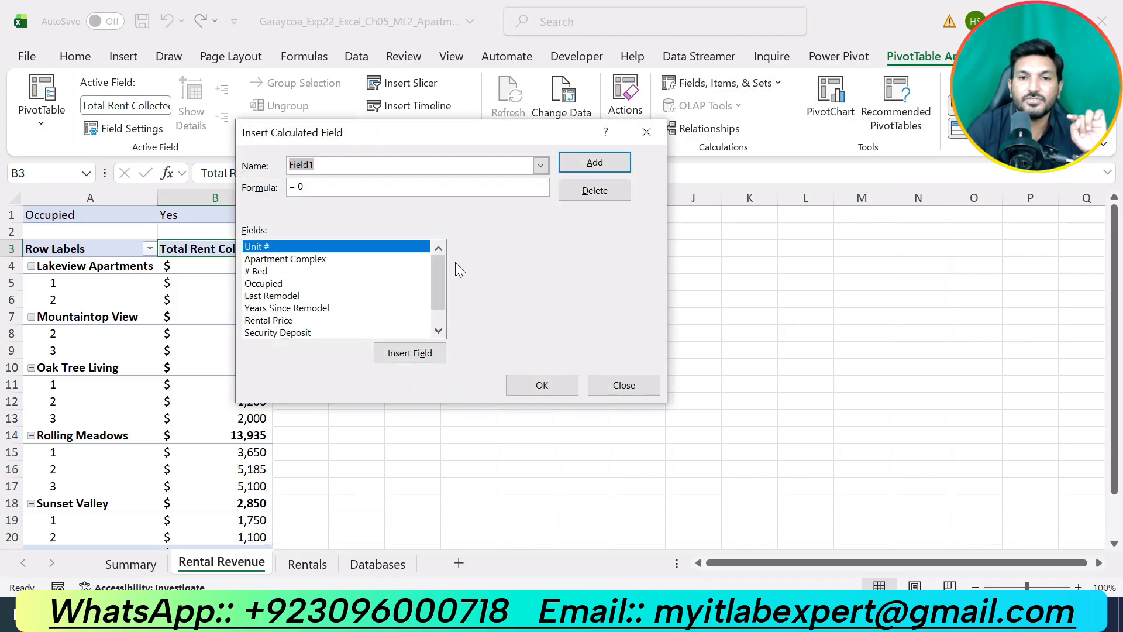
{"action": "left_click_drag", "start_coordinate": [424, 134], "coordinate": [514, 205]}
{"action": "left_click", "coordinate": [644, 614]}
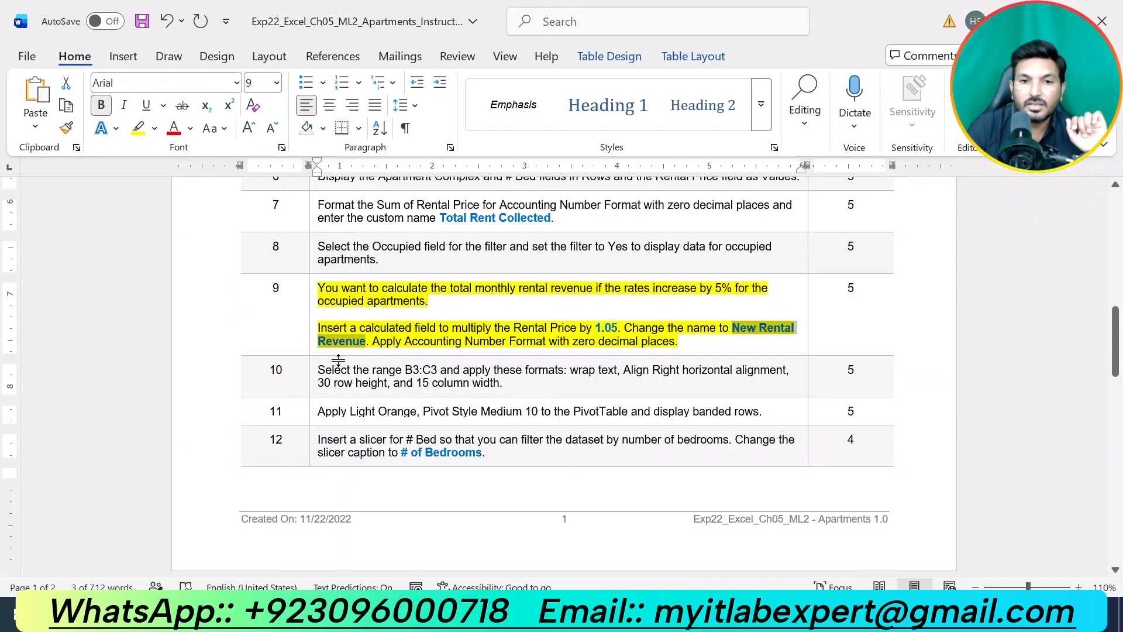
{"action": "left_click", "coordinate": [611, 614]}
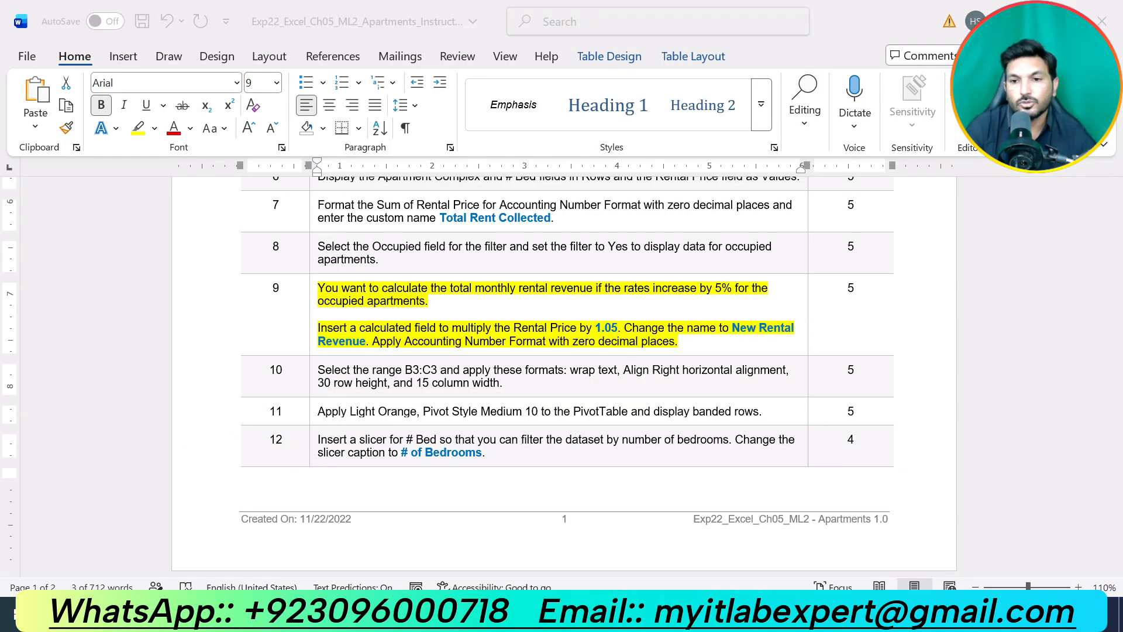
{"action": "key", "text": "ctrl+v"}
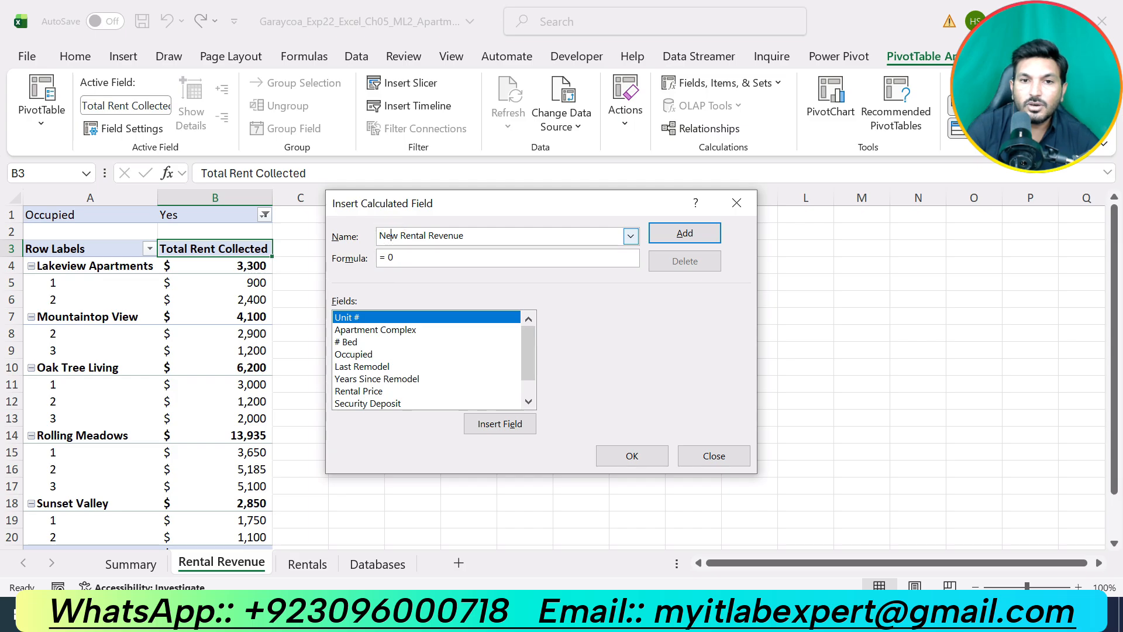
{"action": "left_click_drag", "start_coordinate": [380, 235], "coordinate": [477, 235]}
{"action": "key", "text": "ctrl+c"}
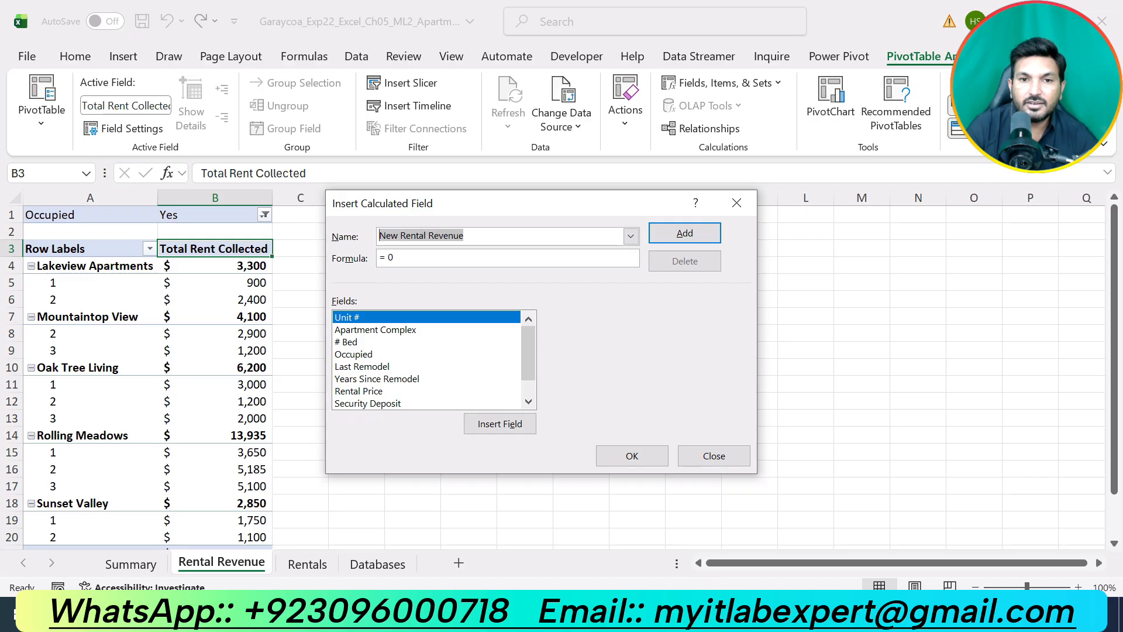
Set the calculated field's formula to ='Rental Price'*1.05 and add the field to the PivotTable.
{"action": "key", "text": "Tab"}
{"action": "key", "text": "BackSpace"}
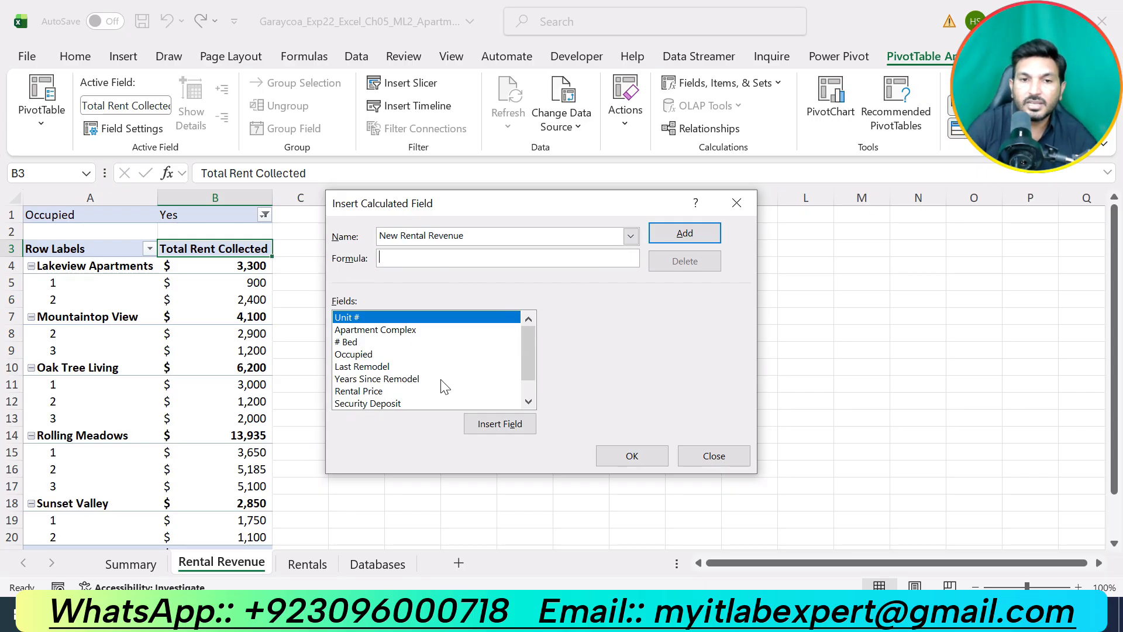
{"action": "key", "text": "alt+Tab"}
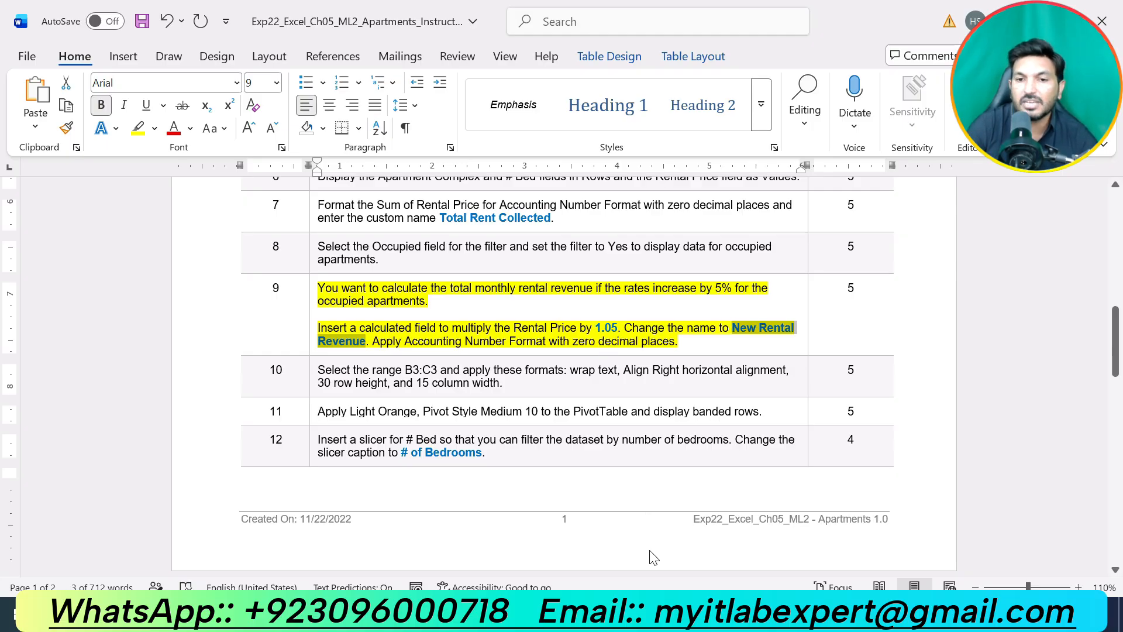
{"action": "key", "text": "alt+Tab"}
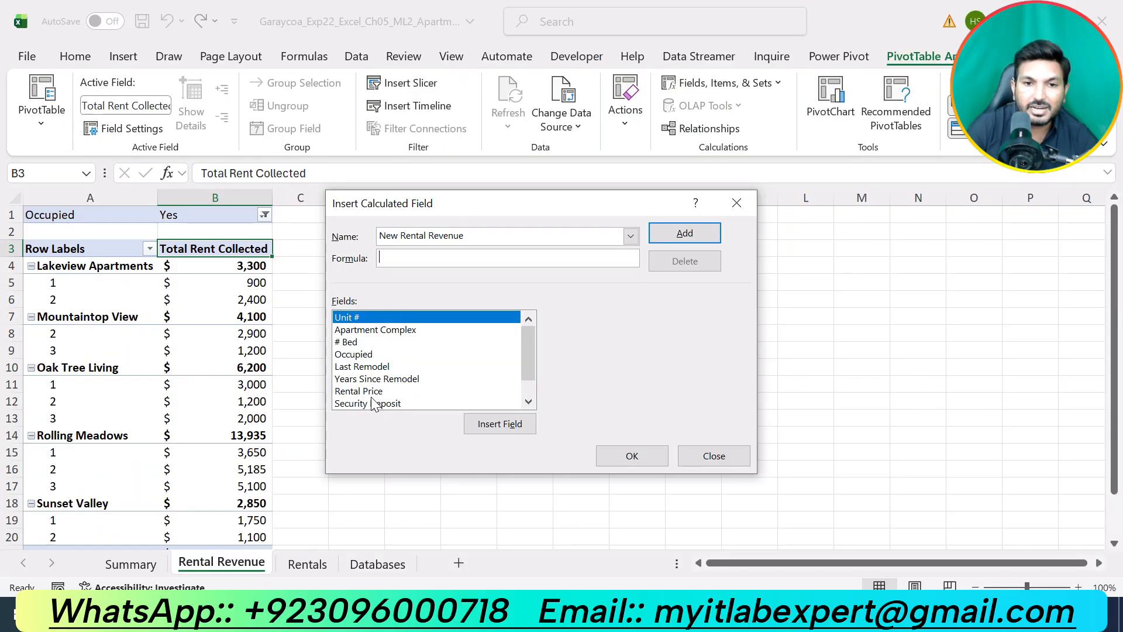
{"action": "left_click", "coordinate": [370, 391]}
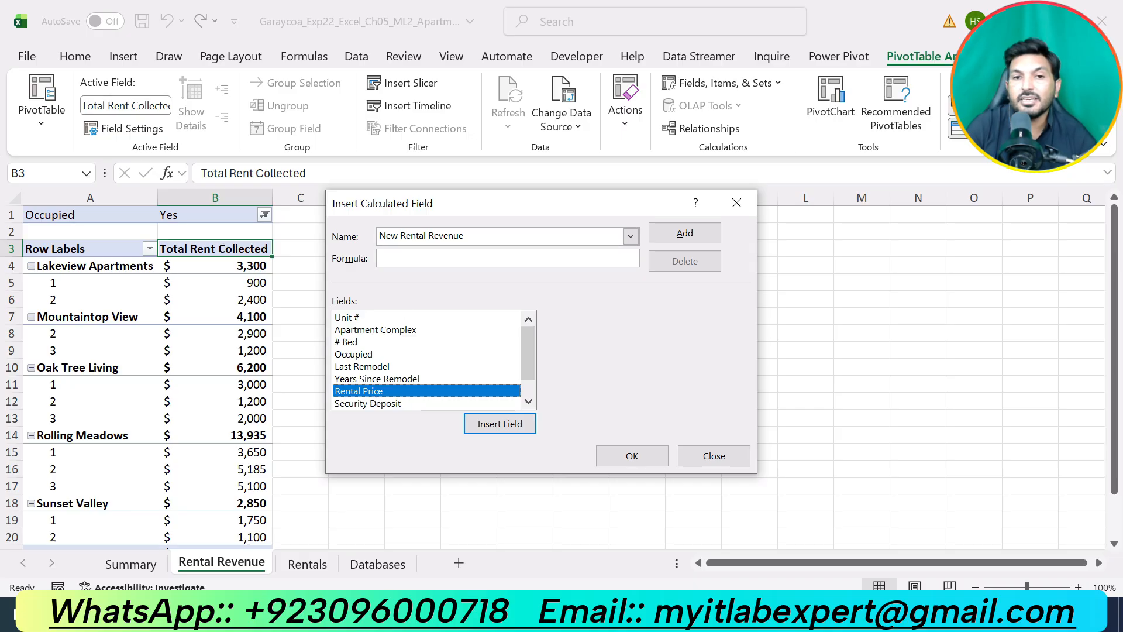
{"action": "double_click", "coordinate": [371, 389]}
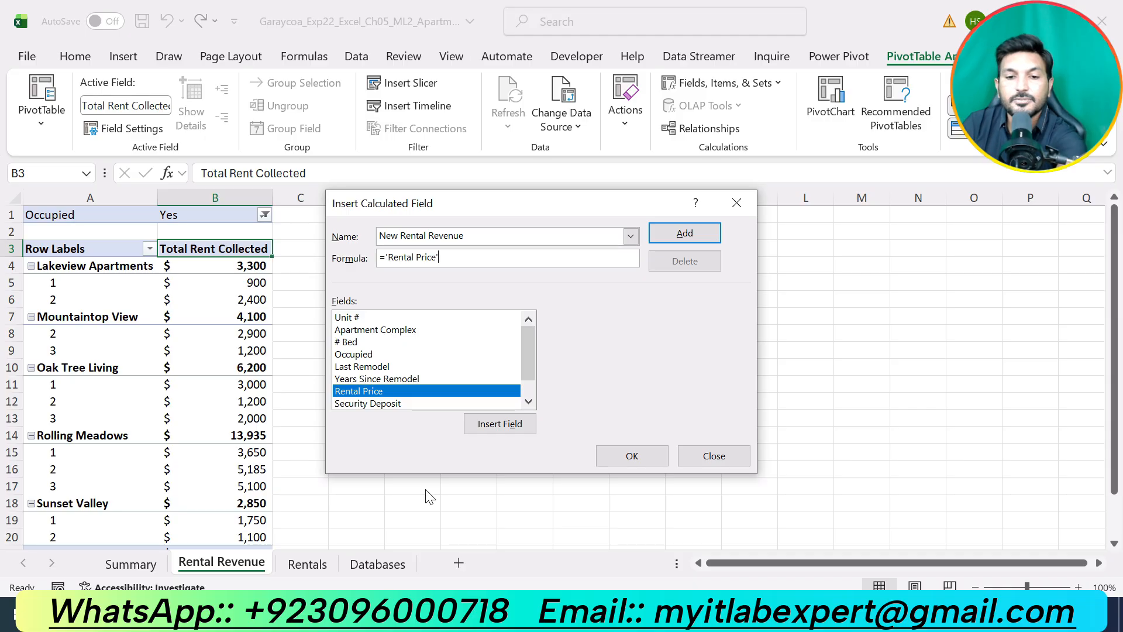
{"action": "type", "text": "*1."}
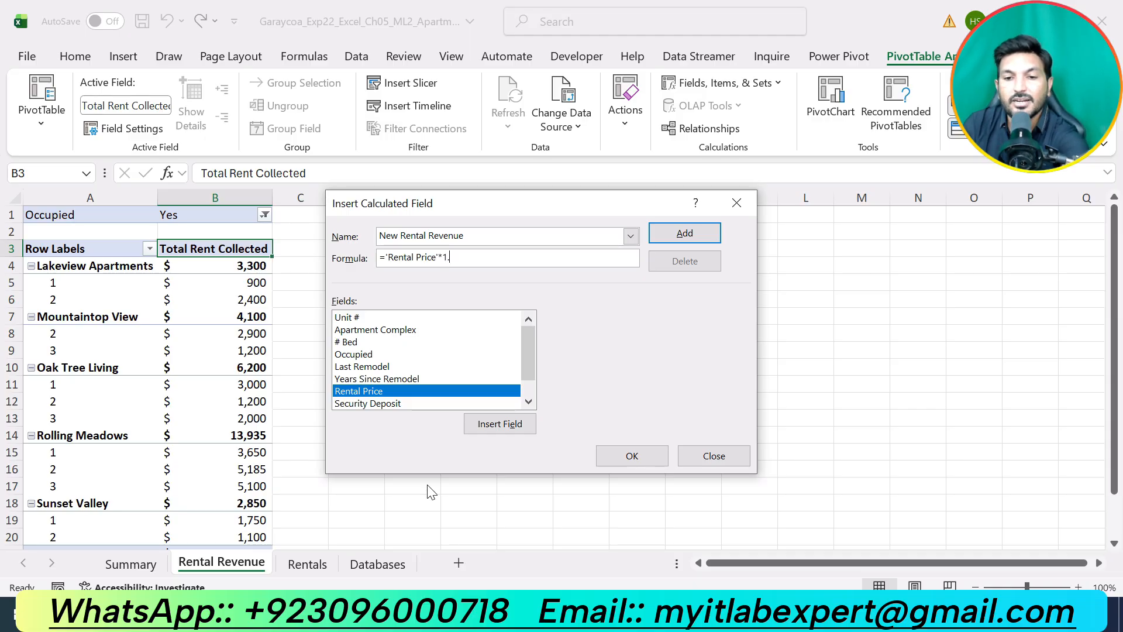
{"action": "type", "text": "05"}
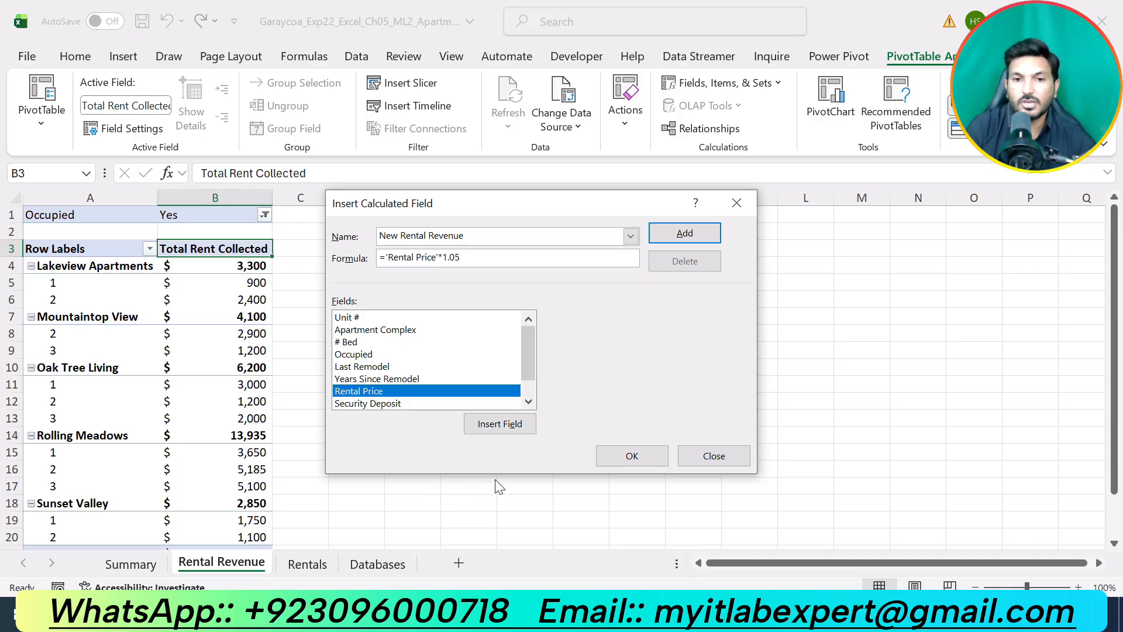
{"action": "left_click", "coordinate": [641, 460]}
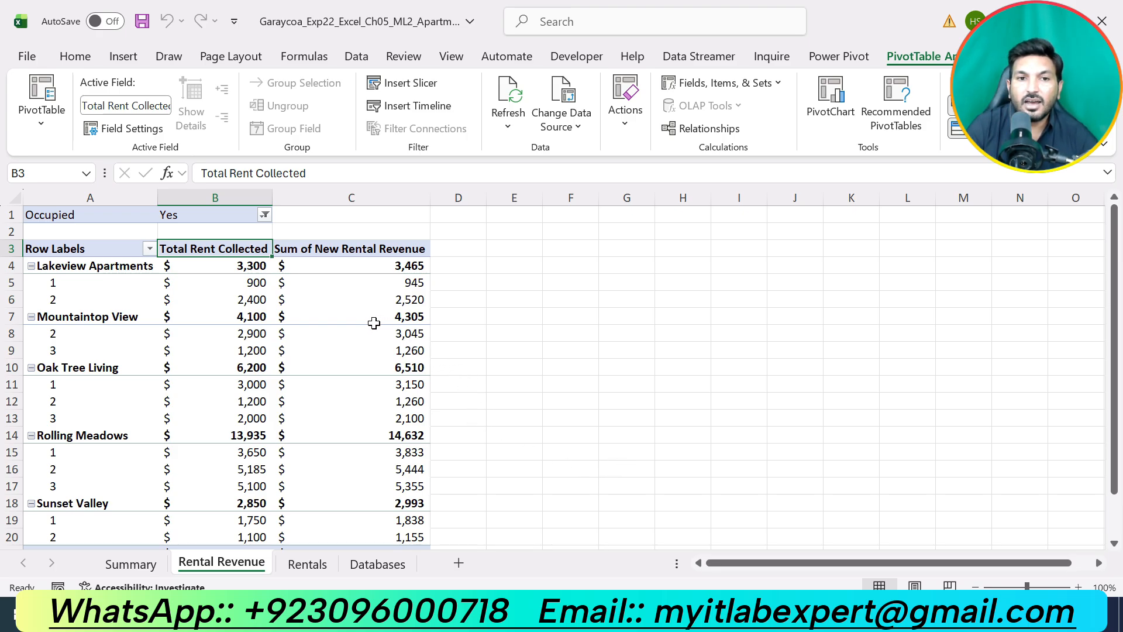
Try to rename the value field in C3 to New Rental Revenue with Accounting format, 0 decimal places and the $ symbol.
{"action": "mouse_move", "coordinate": [333, 281]}
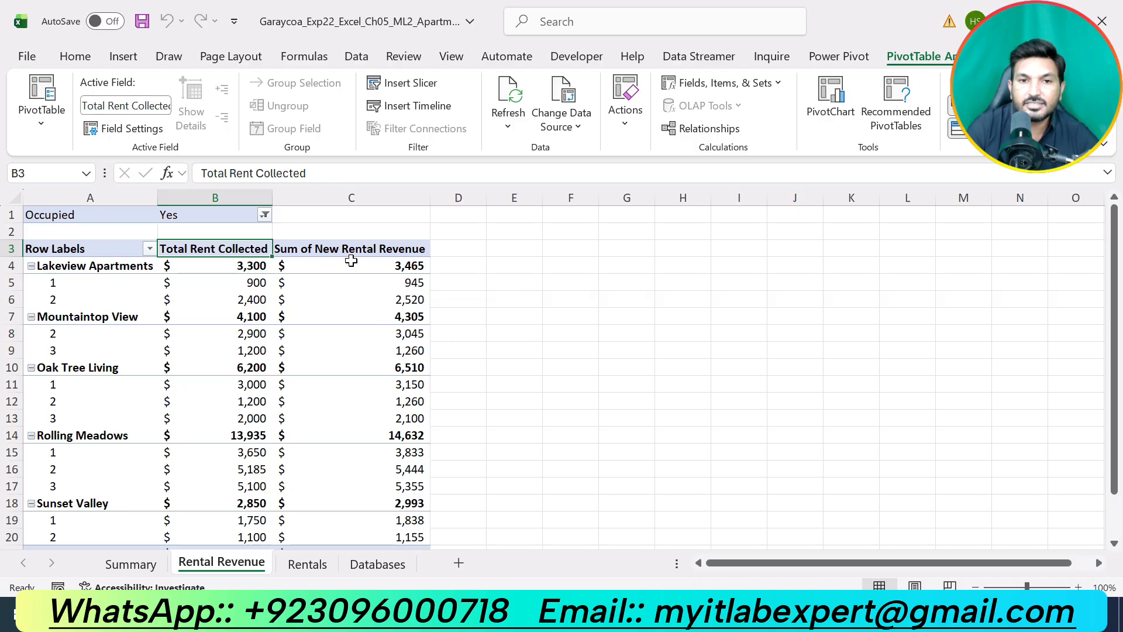
{"action": "mouse_move", "coordinate": [342, 261]}
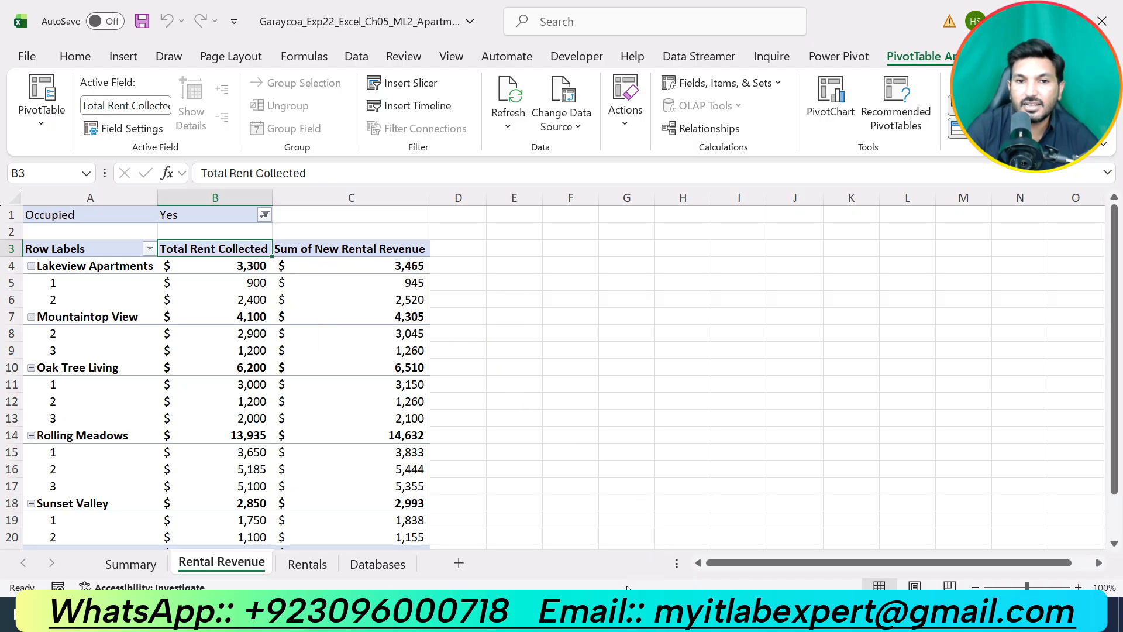
{"action": "key", "text": "alt+Tab"}
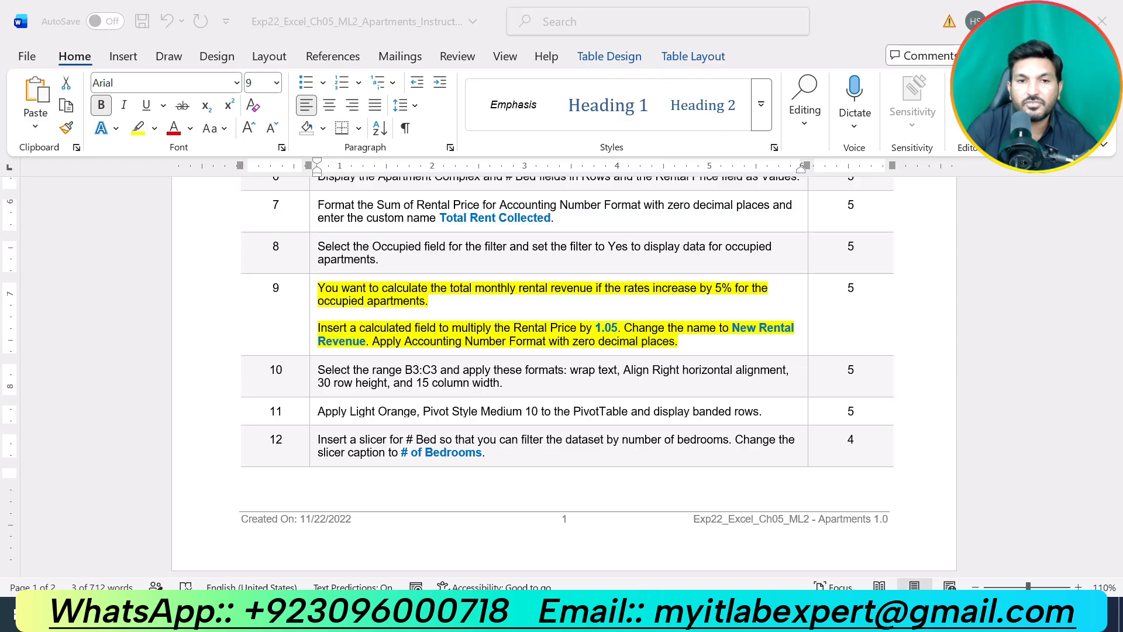
{"action": "key", "text": "alt+Tab"}
{"action": "left_click", "coordinate": [363, 252]}
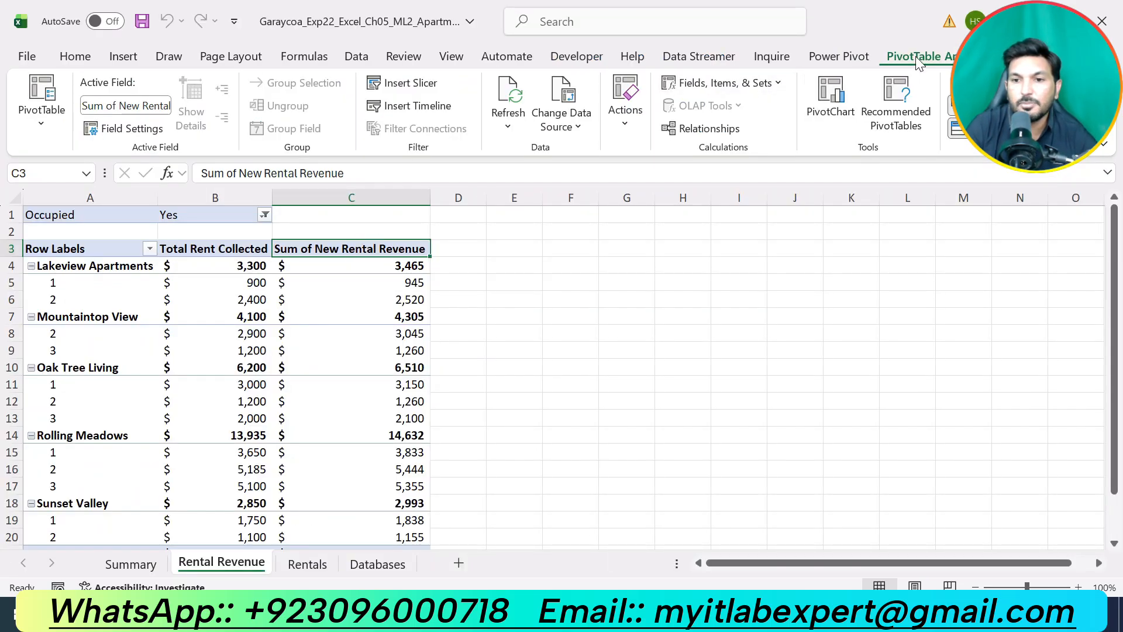
{"action": "left_click", "coordinate": [132, 129]}
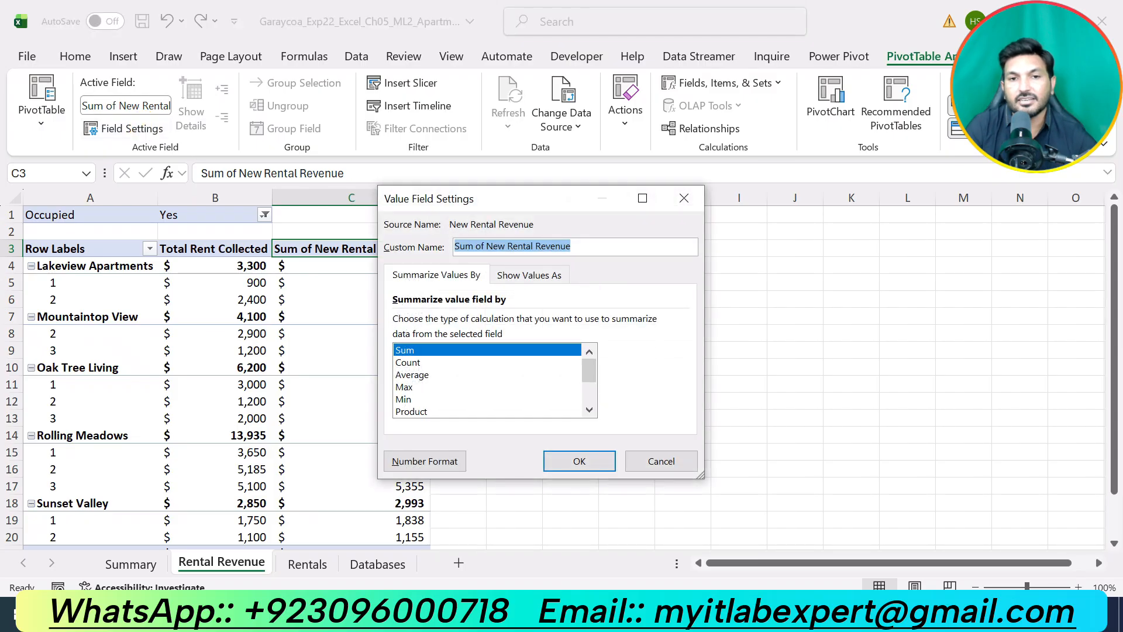
{"action": "key", "text": "ctrl+v"}
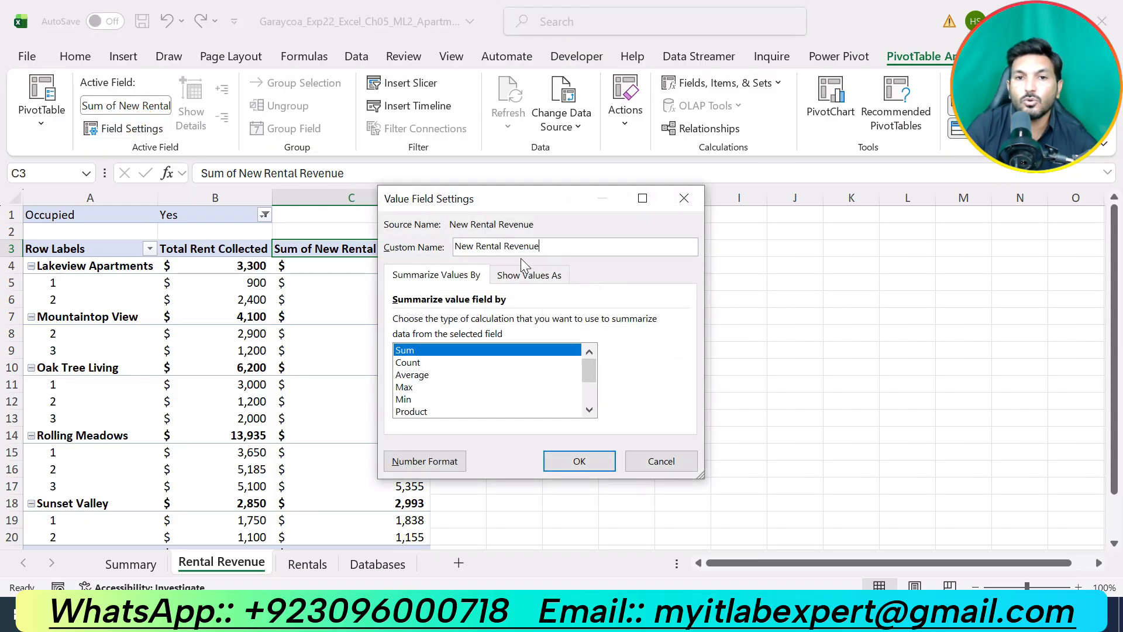
{"action": "left_click", "coordinate": [426, 460]}
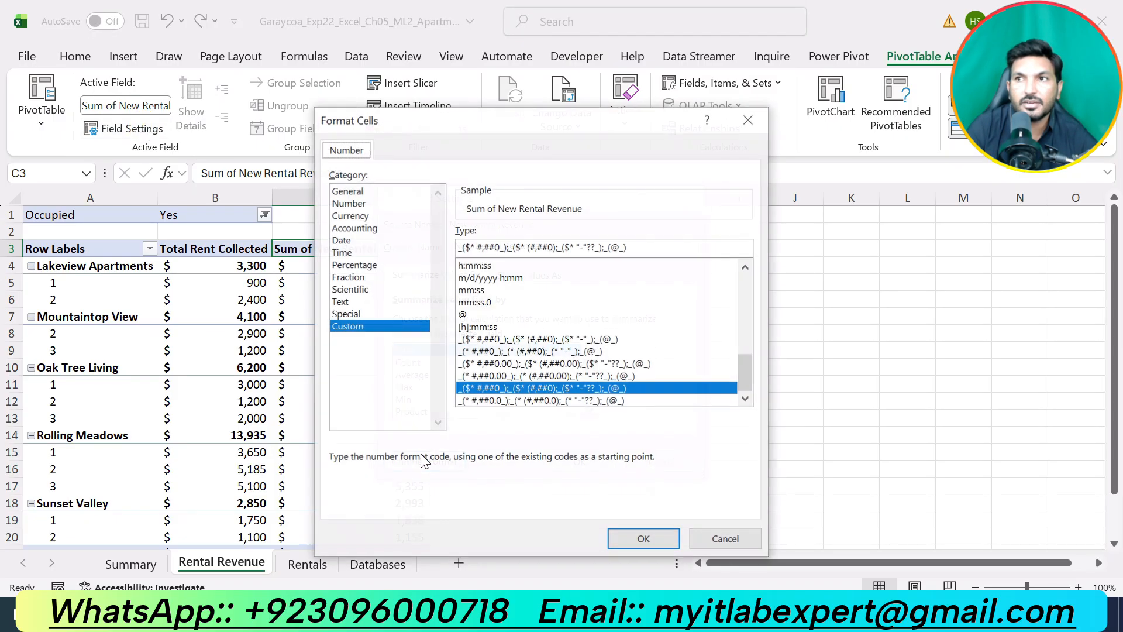
{"action": "left_click", "coordinate": [364, 228]}
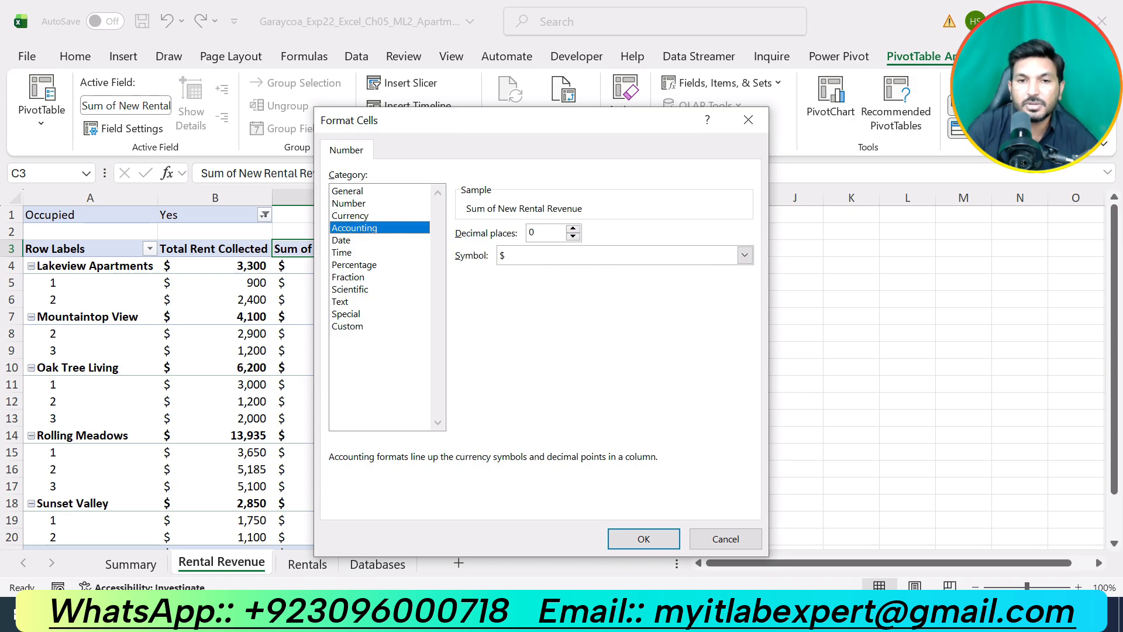
{"action": "left_click", "coordinate": [643, 538]}
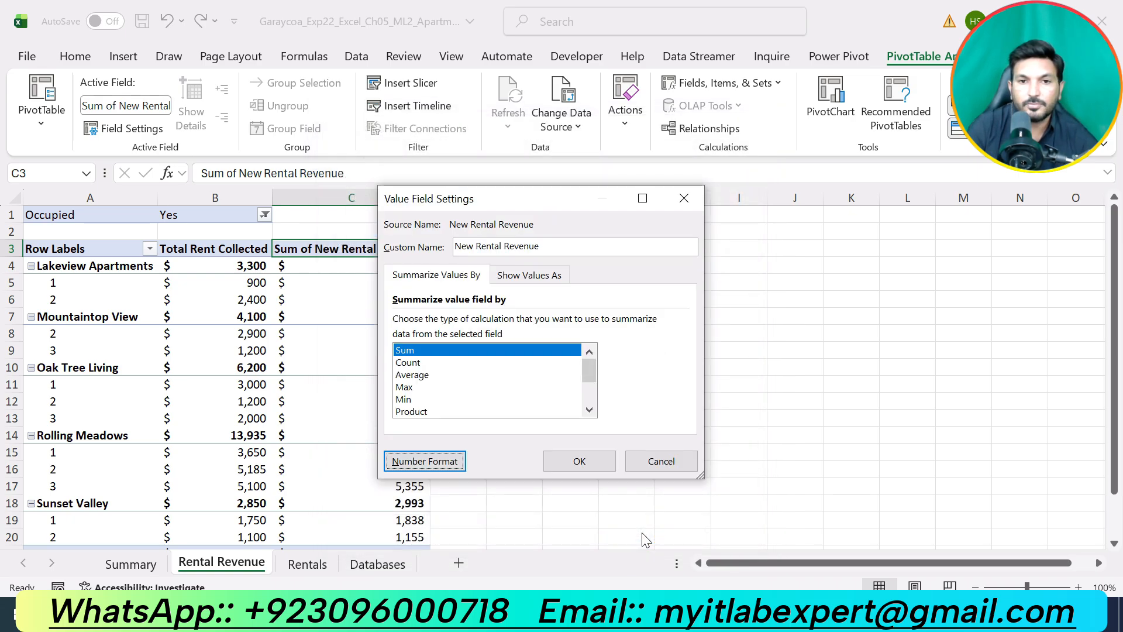
{"action": "left_click", "coordinate": [606, 466]}
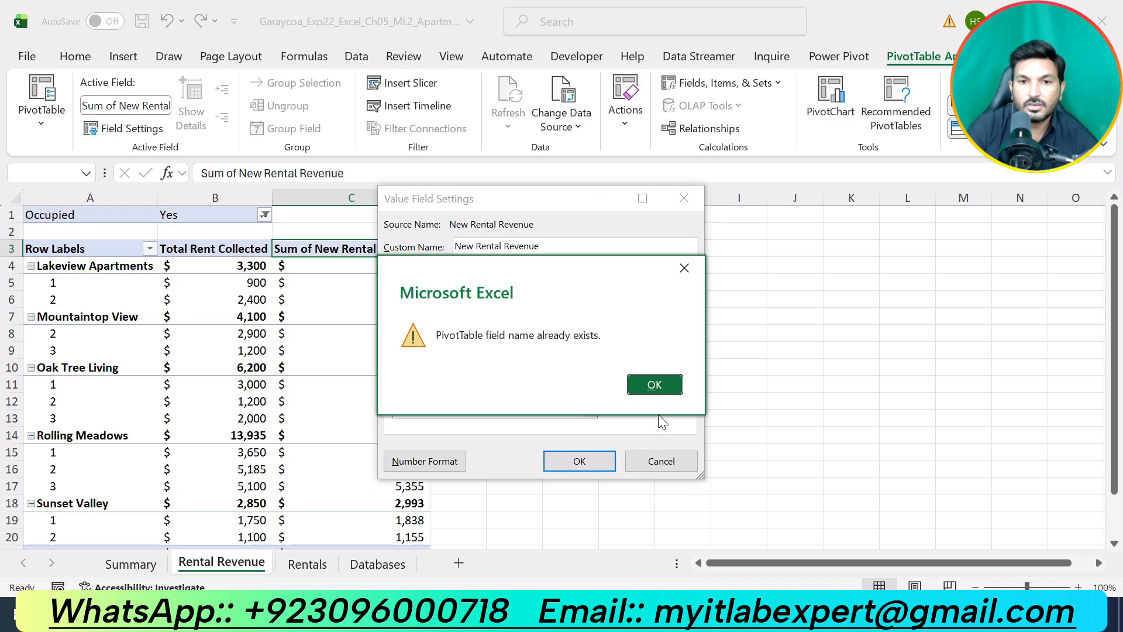
{"action": "left_click", "coordinate": [654, 387]}
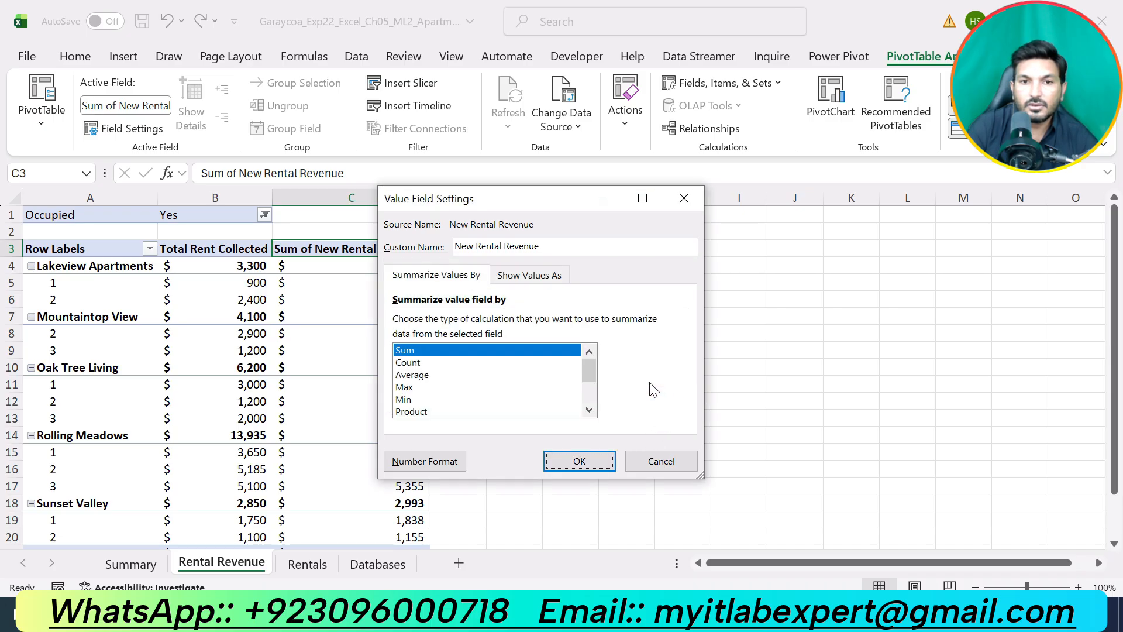
{"action": "left_click", "coordinate": [683, 198]}
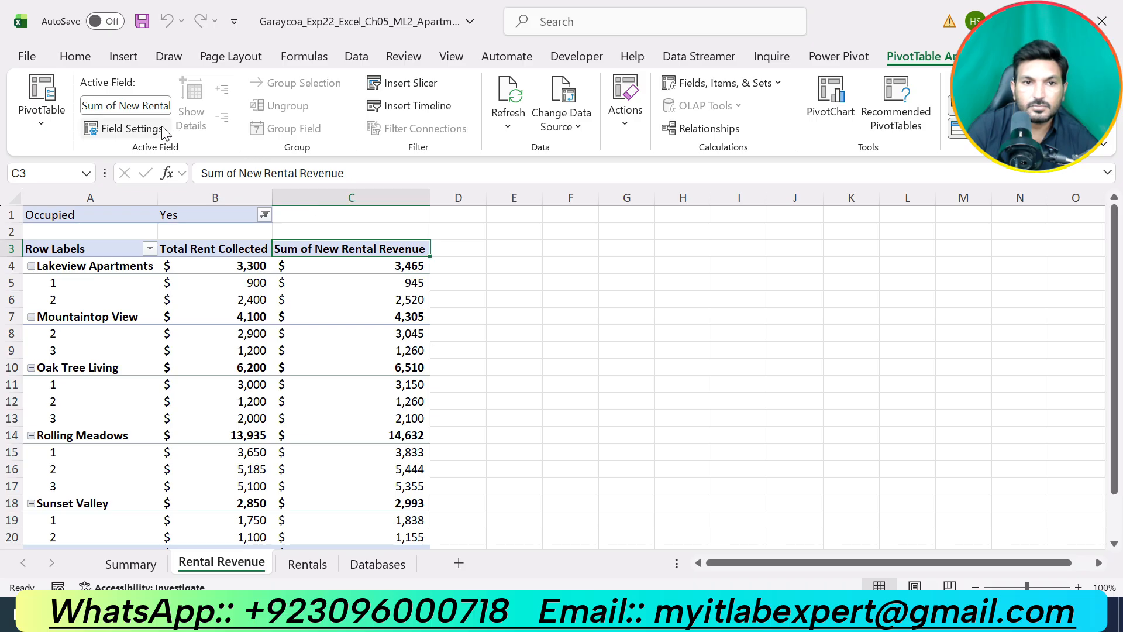
Apply the Accounting number format to the Sum of New Rental Revenue value field in the PivotTable.
{"action": "left_click", "coordinate": [126, 128]}
{"action": "left_click", "coordinate": [409, 462]}
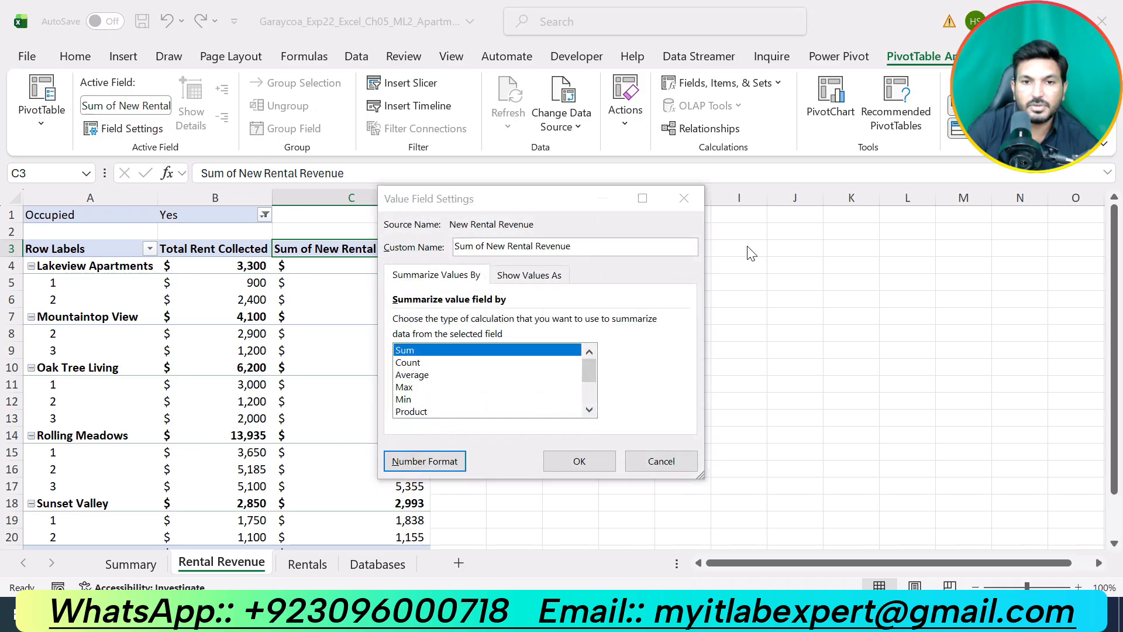
{"action": "left_click", "coordinate": [375, 227]}
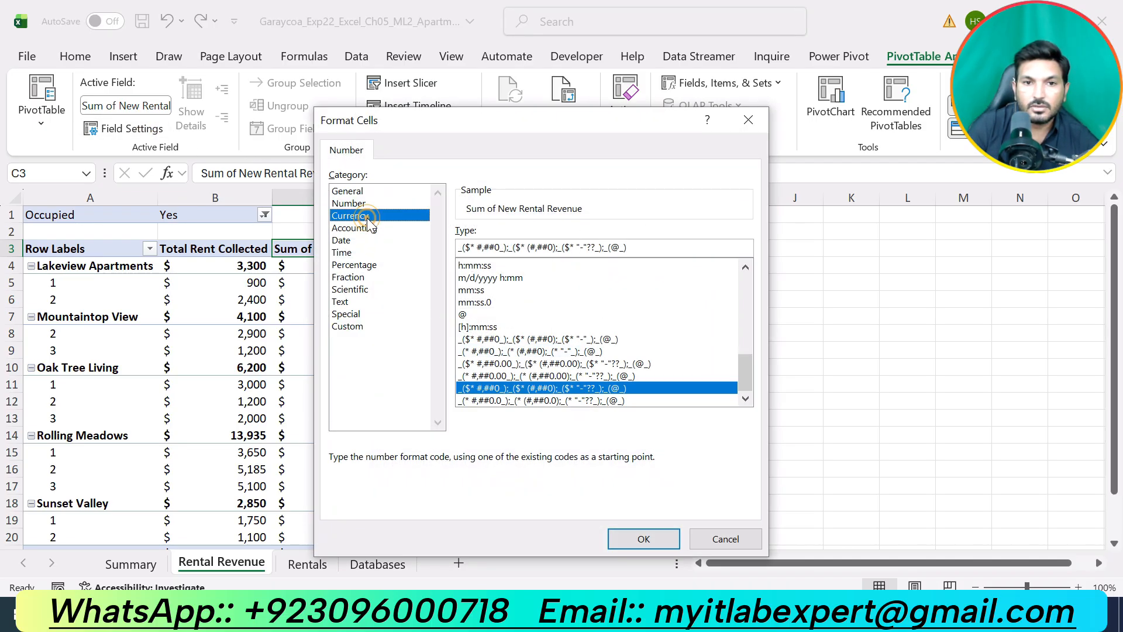
{"action": "left_click", "coordinate": [375, 240]}
{"action": "left_click", "coordinate": [375, 228]}
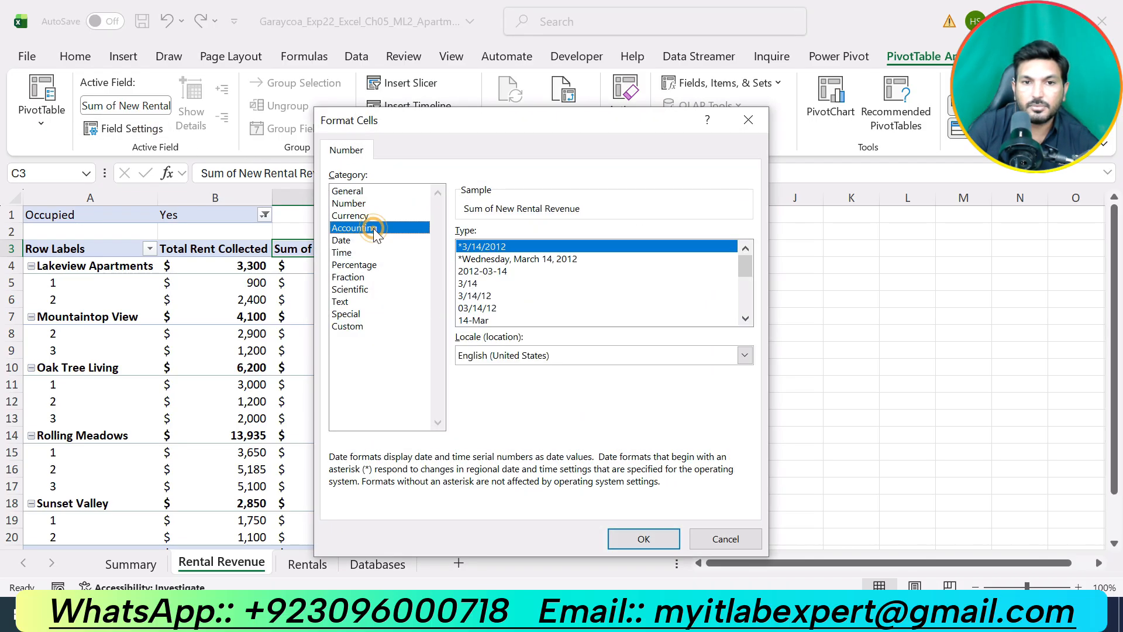
{"action": "left_click", "coordinate": [643, 539]}
{"action": "left_click", "coordinate": [602, 466]}
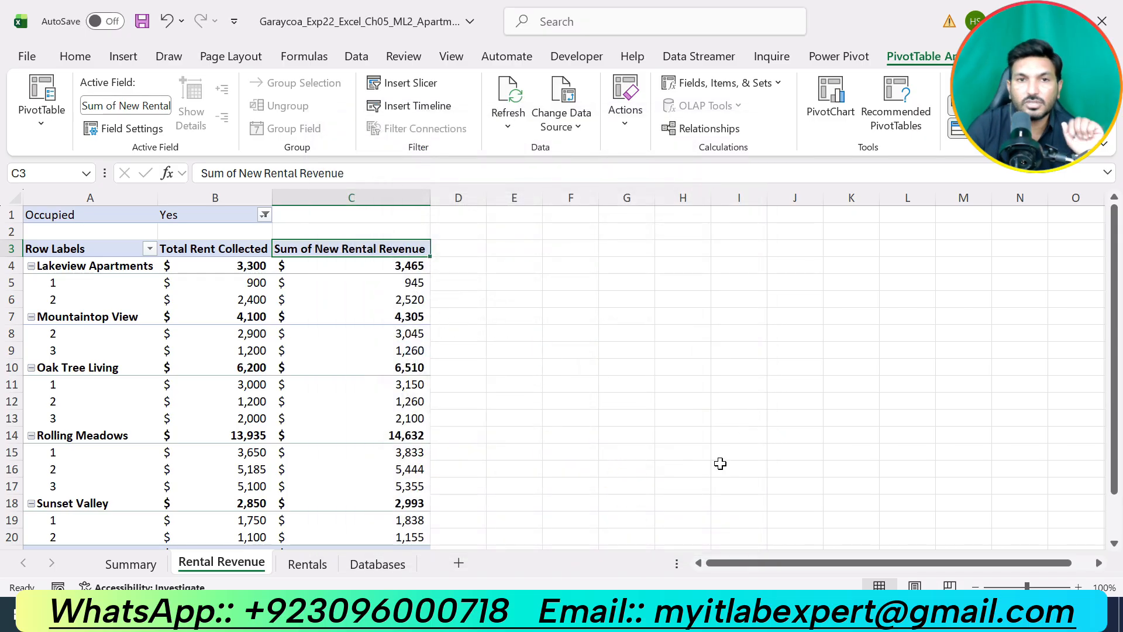
Switch to the Word instructions, undo the yellow highlight on instruction 9, and highlight instruction 10 in yellow.
{"action": "key", "text": "alt+Tab"}
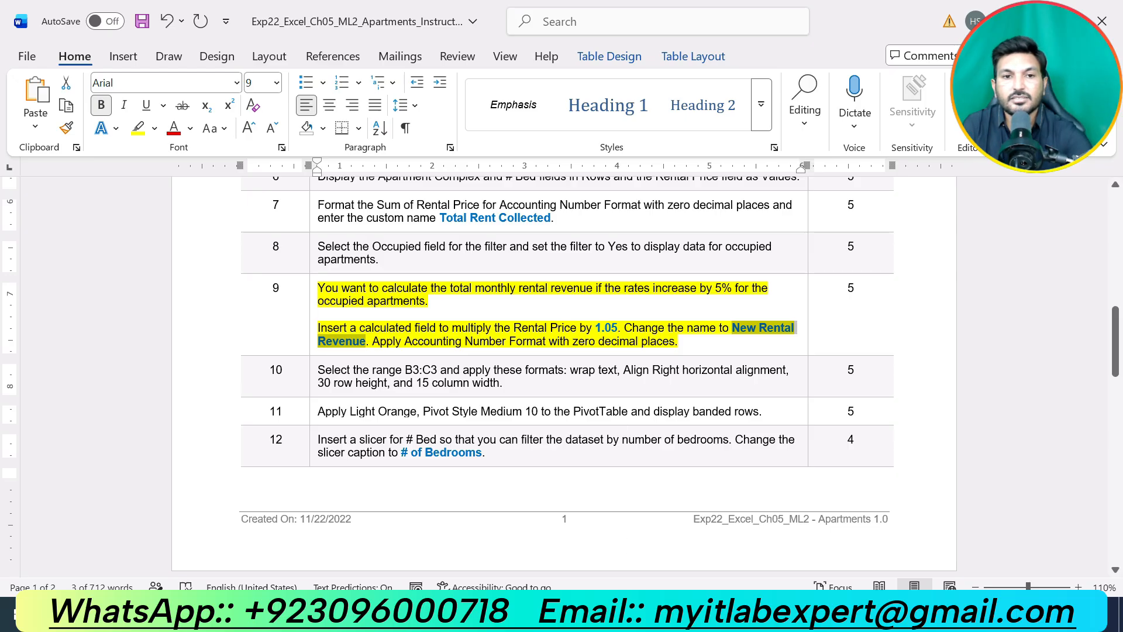
{"action": "key", "text": "ctrl+z"}
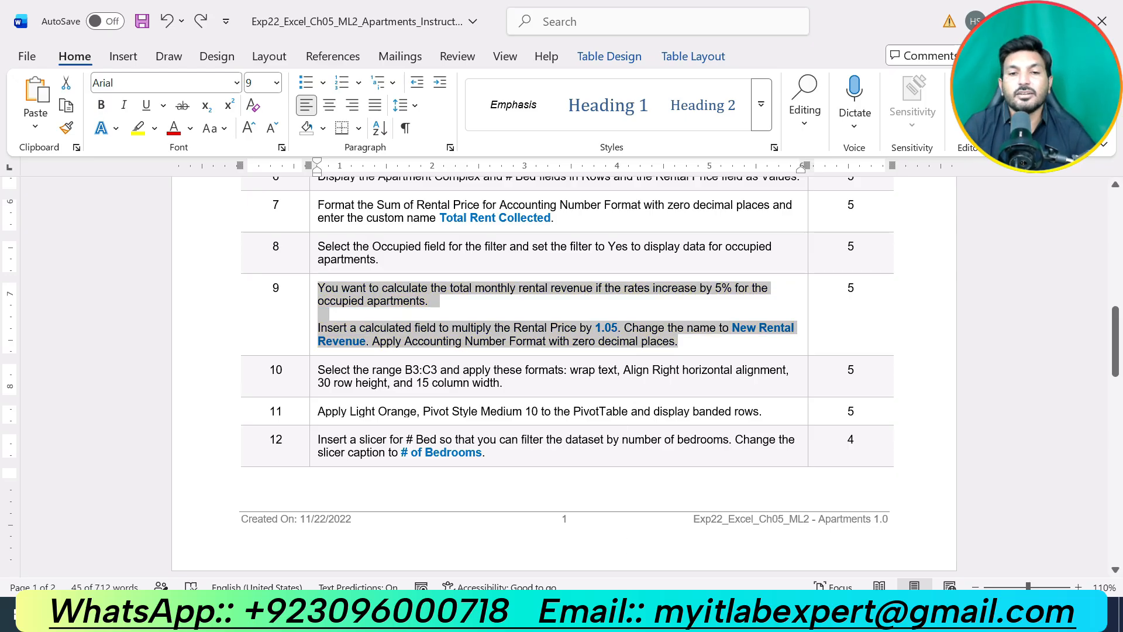
{"action": "left_click_drag", "start_coordinate": [504, 383], "coordinate": [319, 369]}
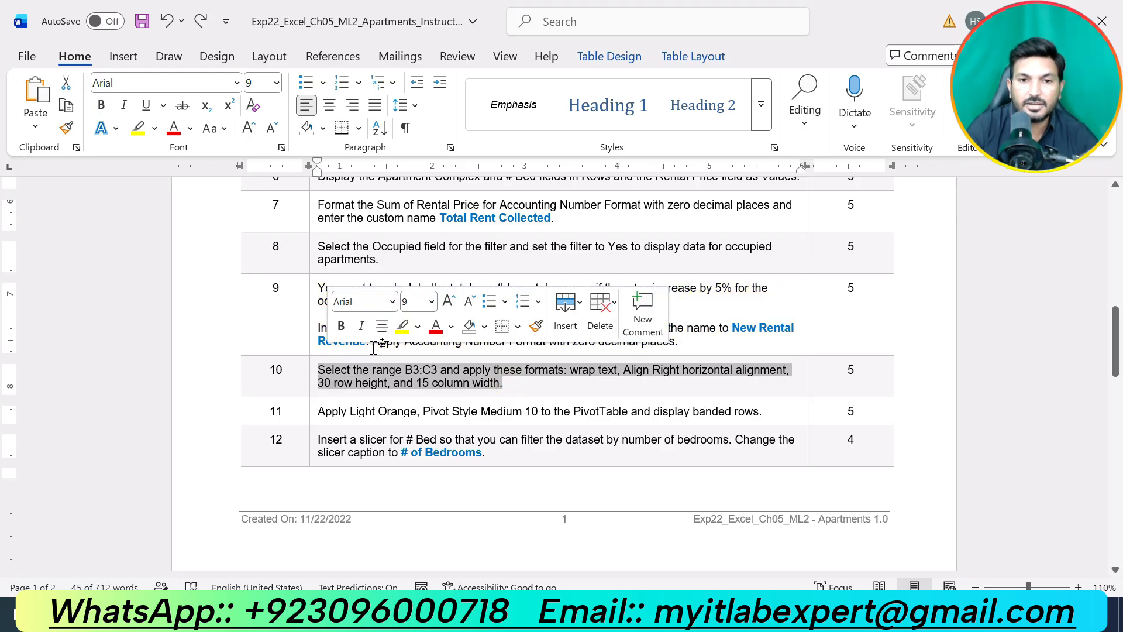
{"action": "left_click", "coordinate": [402, 325]}
{"action": "left_click", "coordinate": [409, 387]}
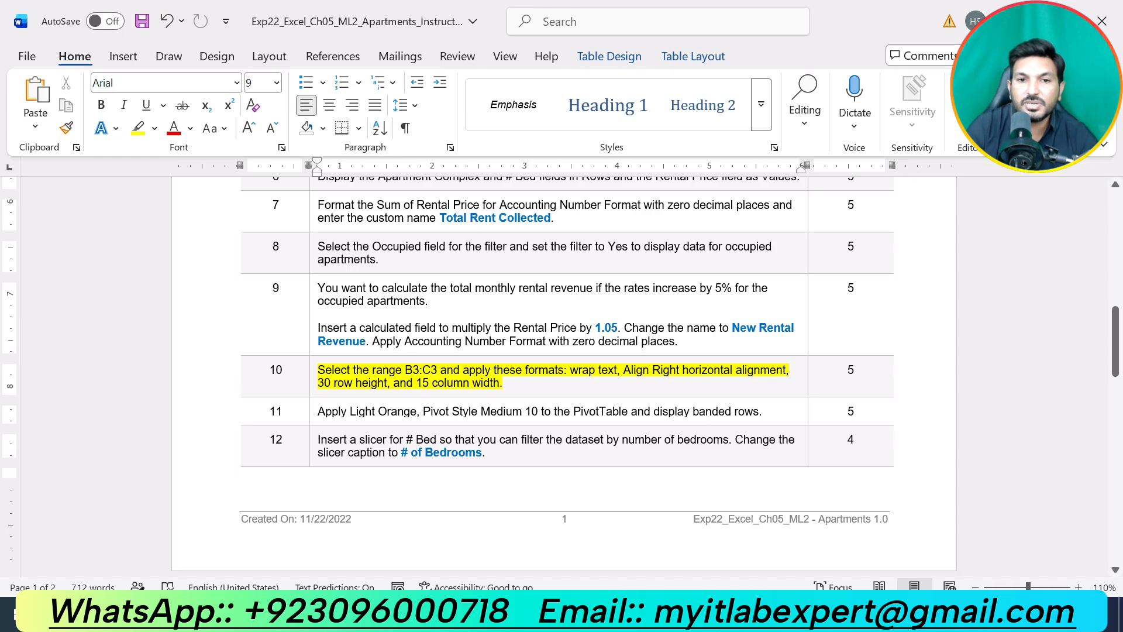
{"action": "left_click_drag", "start_coordinate": [405, 370], "coordinate": [439, 370]}
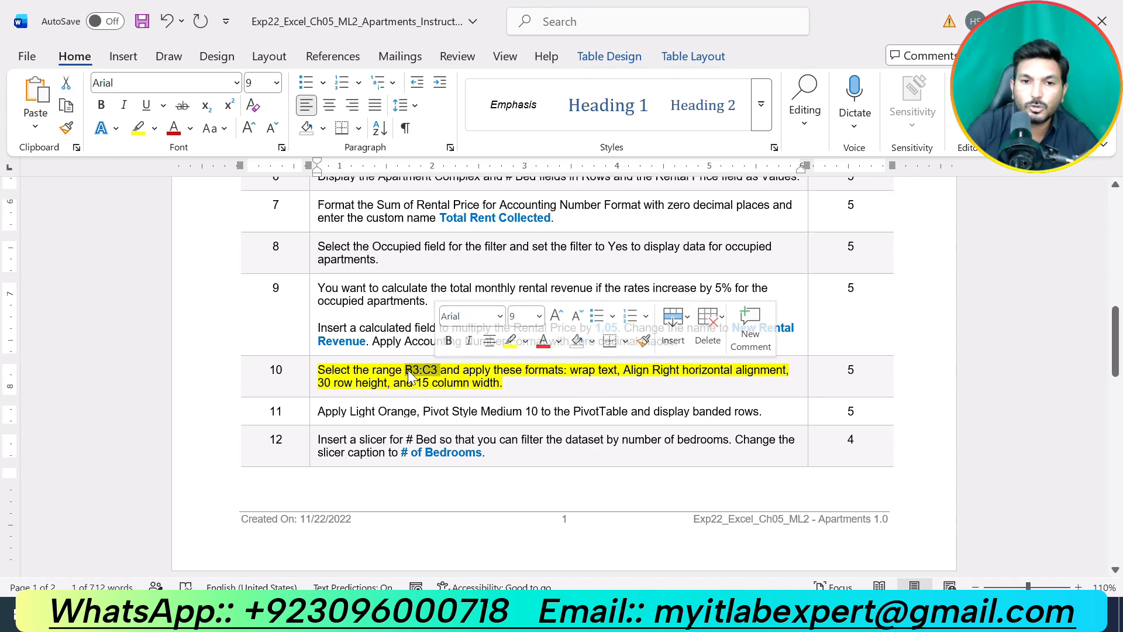
Return to Excel and apply wrap text and Align Right to the PivotTable header range B3:C3.
{"action": "left_click", "coordinate": [635, 621]}
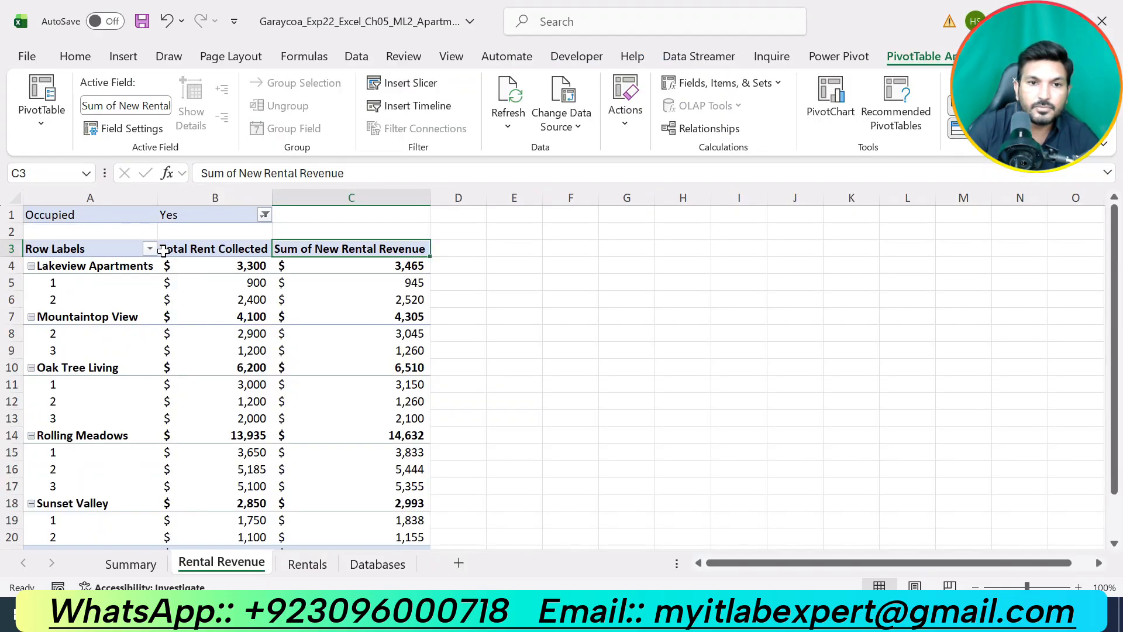
{"action": "left_click_drag", "start_coordinate": [195, 250], "coordinate": [331, 252]}
{"action": "left_click", "coordinate": [661, 620]}
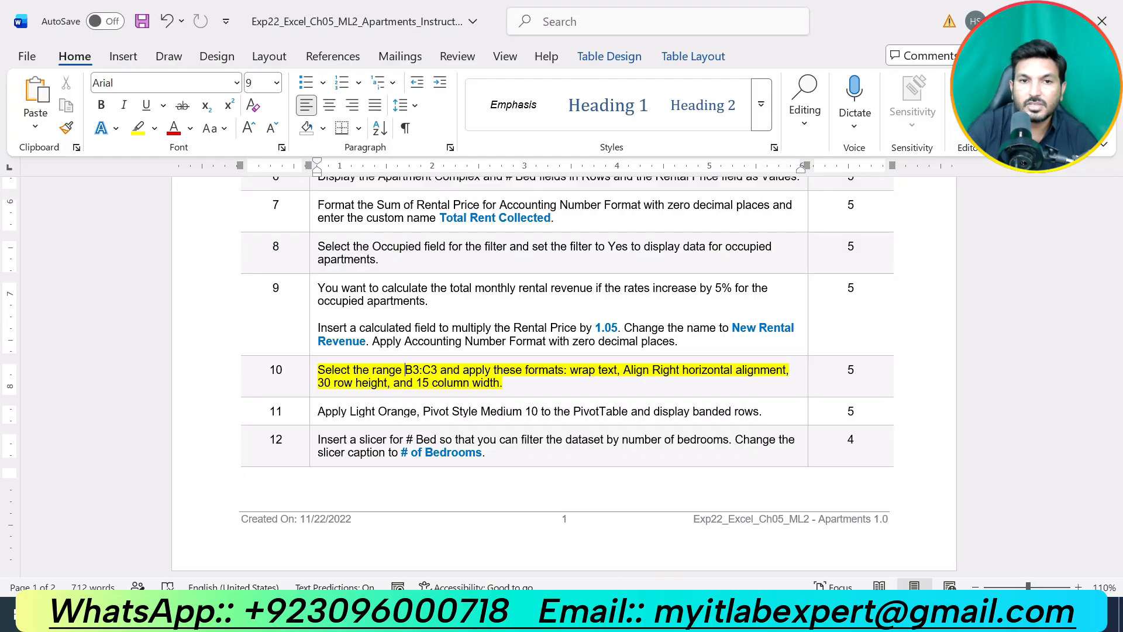
{"action": "left_click", "coordinate": [644, 620]}
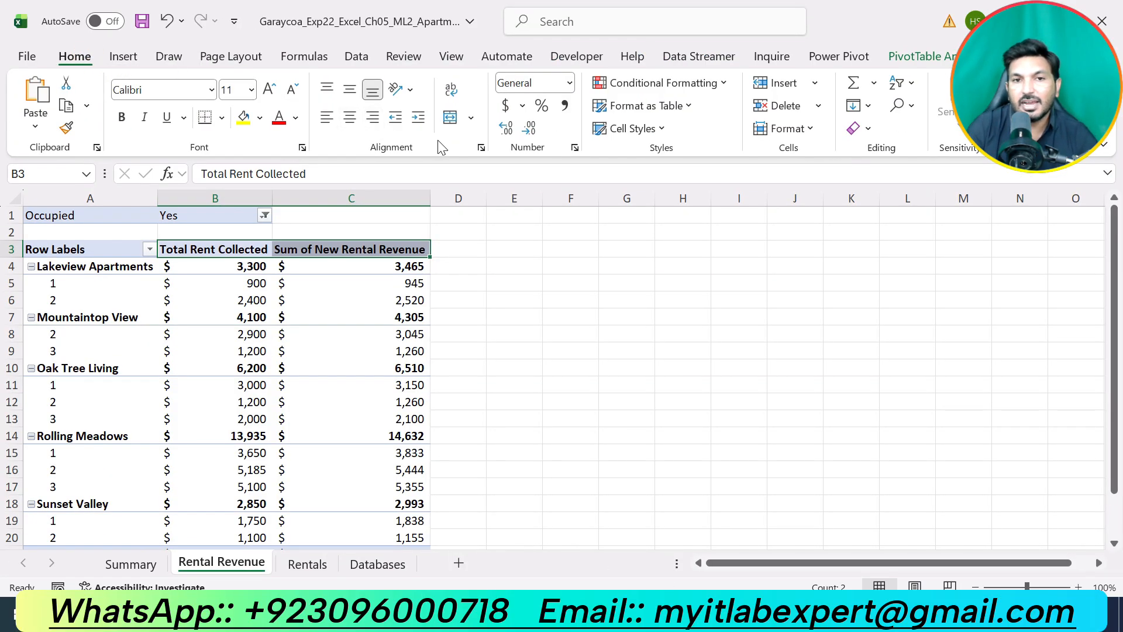
{"action": "left_click", "coordinate": [452, 90]}
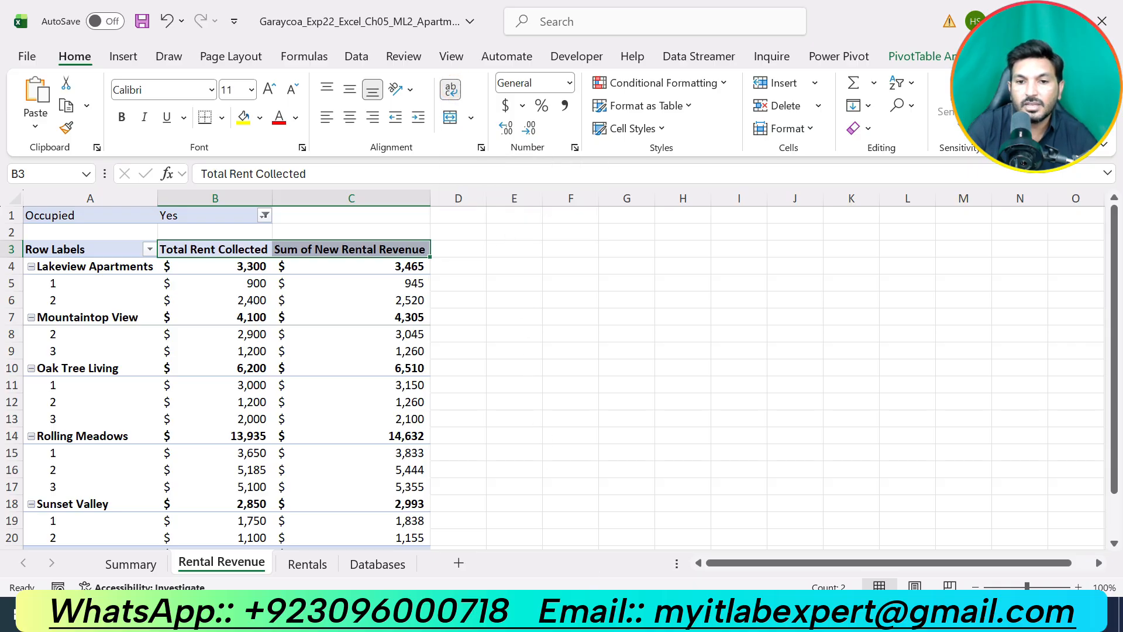
{"action": "key", "text": "alt+Tab"}
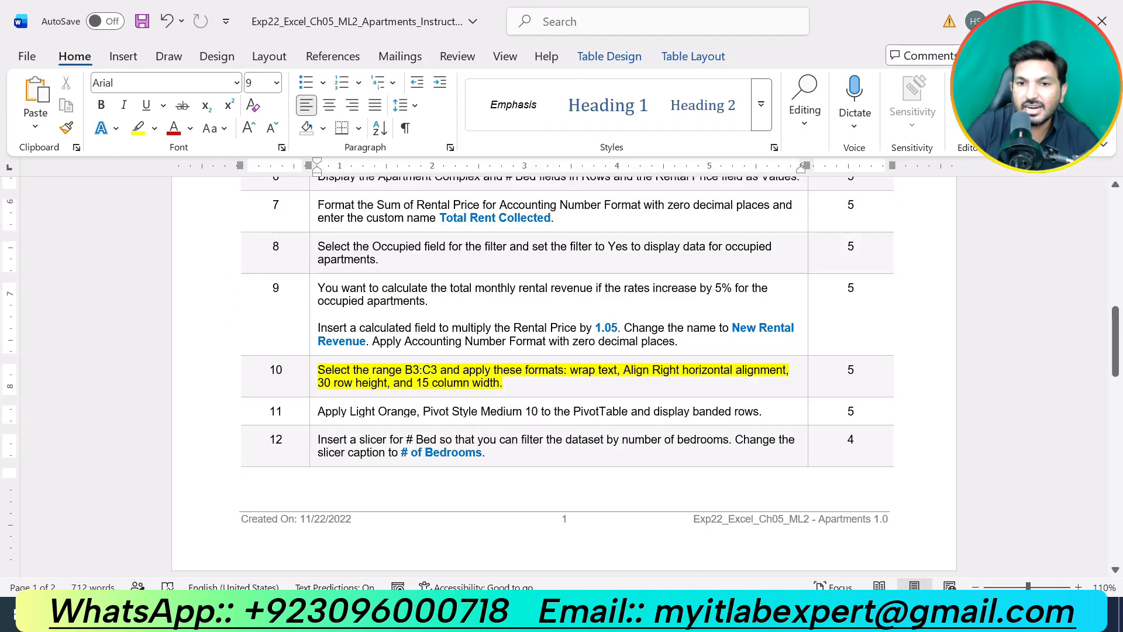
{"action": "key", "text": "alt+Tab"}
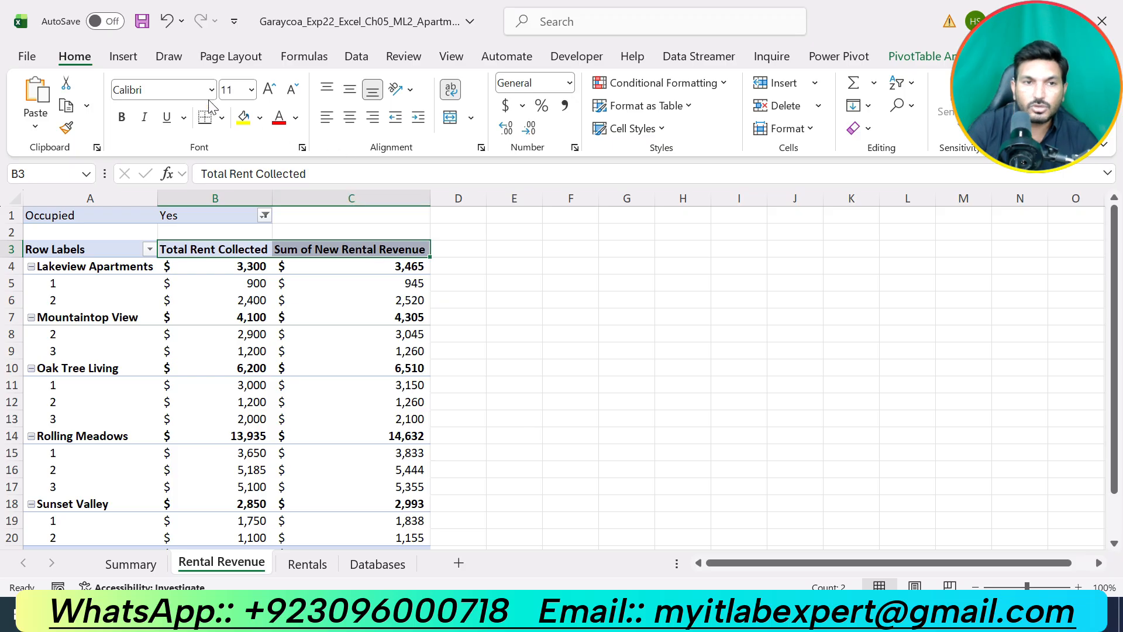
{"action": "left_click", "coordinate": [375, 118]}
{"action": "key", "text": "alt+Tab"}
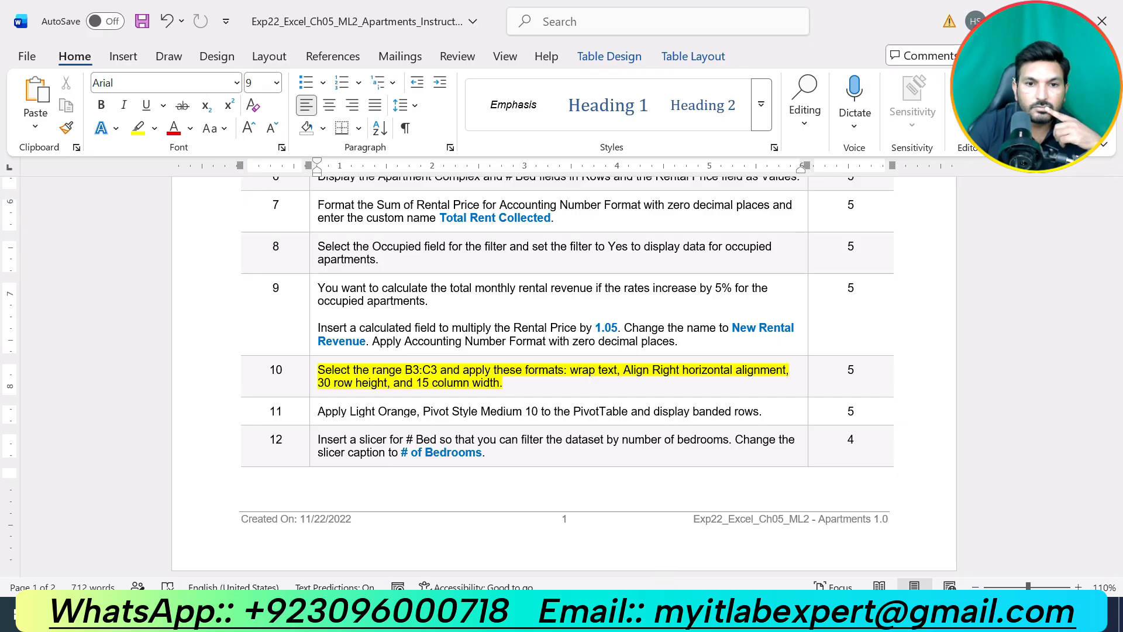
{"action": "key", "text": "alt+Tab"}
{"action": "right_click", "coordinate": [287, 252]}
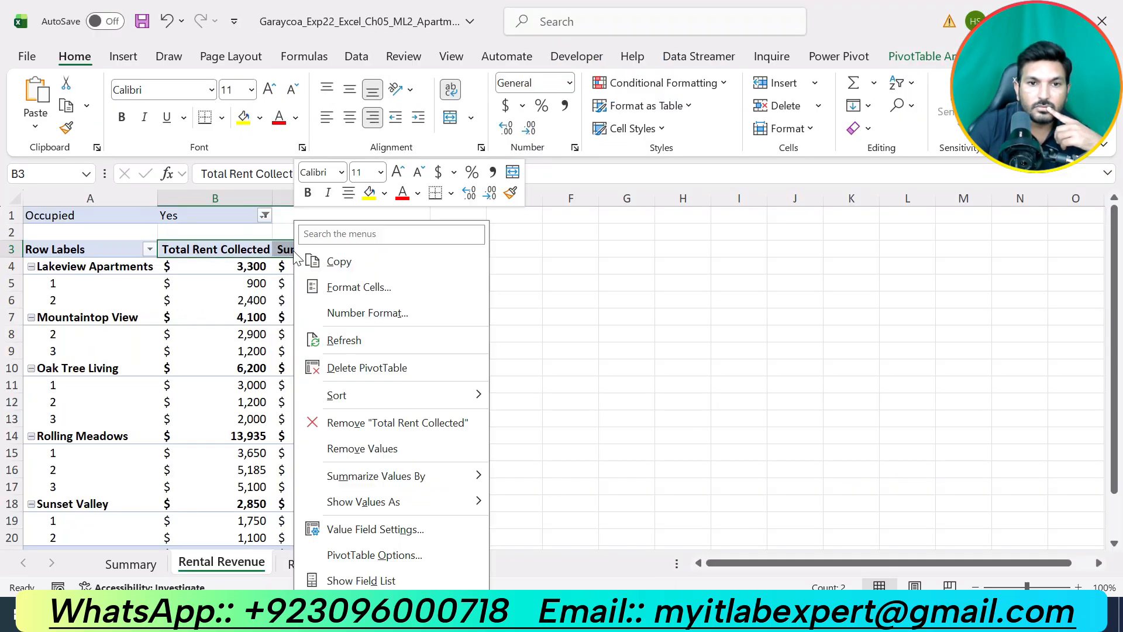
{"action": "mouse_move", "coordinate": [388, 479]}
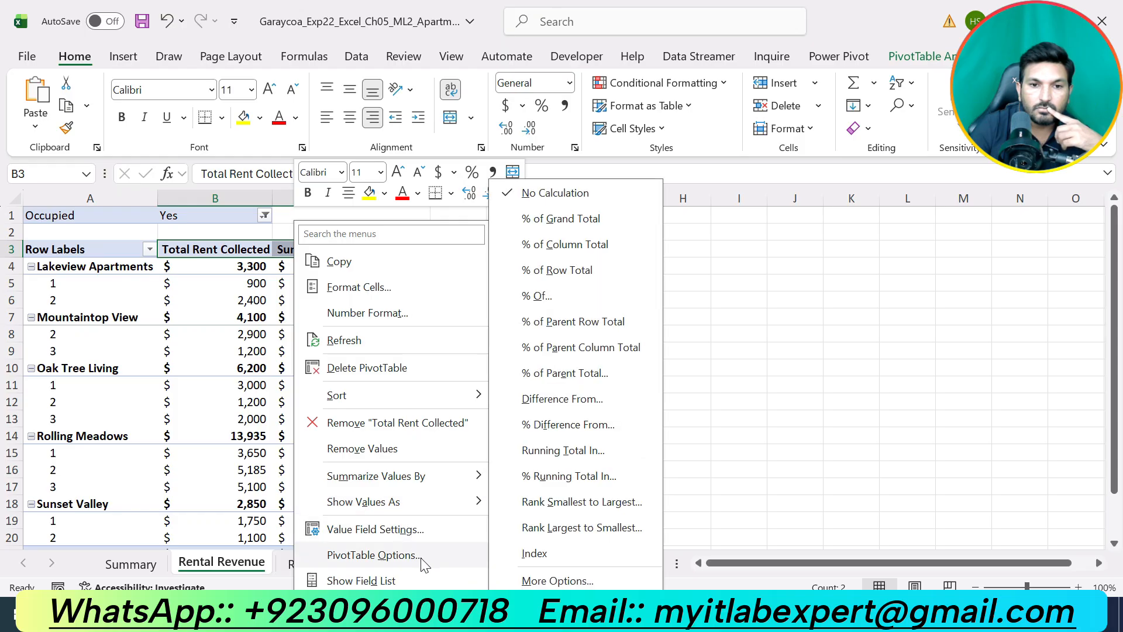
{"action": "left_click", "coordinate": [75, 54]}
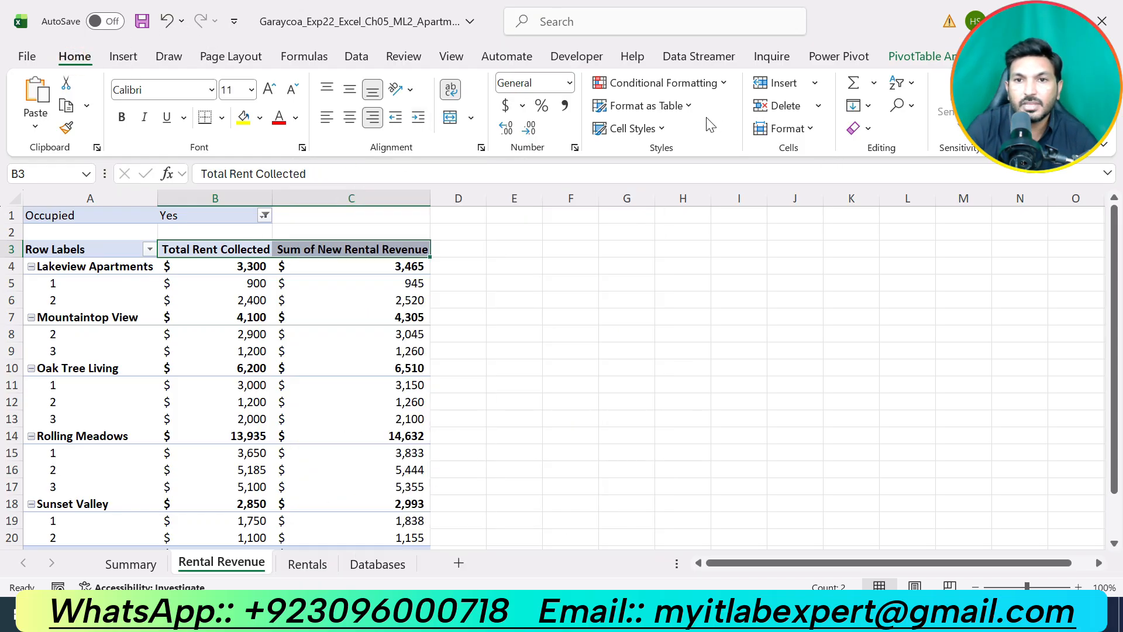
Set the row height of the selected header range B3:C3 to 30.
{"action": "left_click", "coordinate": [810, 129]}
{"action": "left_click", "coordinate": [813, 180]}
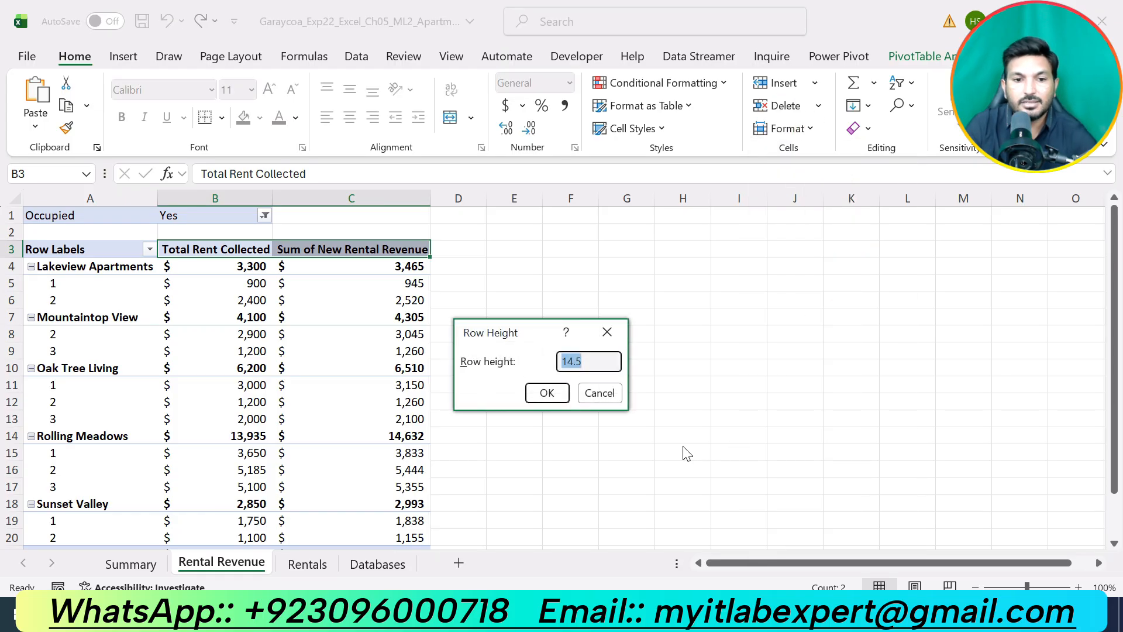
{"action": "type", "text": "30"}
{"action": "left_click", "coordinate": [536, 395]}
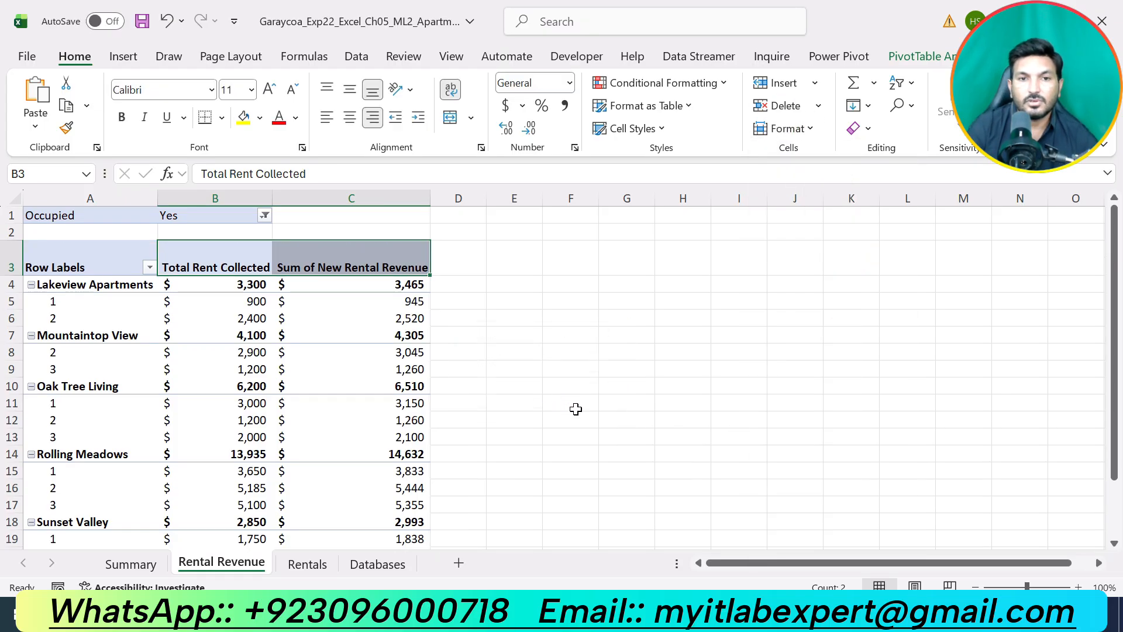
Set the width of columns B and C to 15, checking the value against instruction 10 in Word.
{"action": "left_click", "coordinate": [868, 129]}
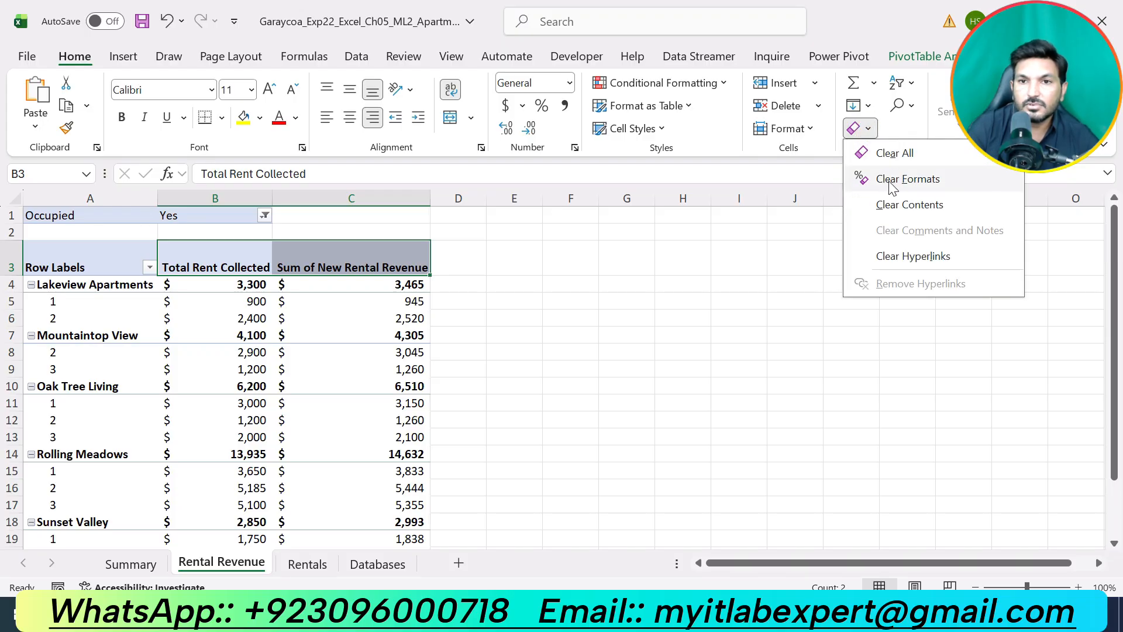
{"action": "left_click", "coordinate": [811, 130]}
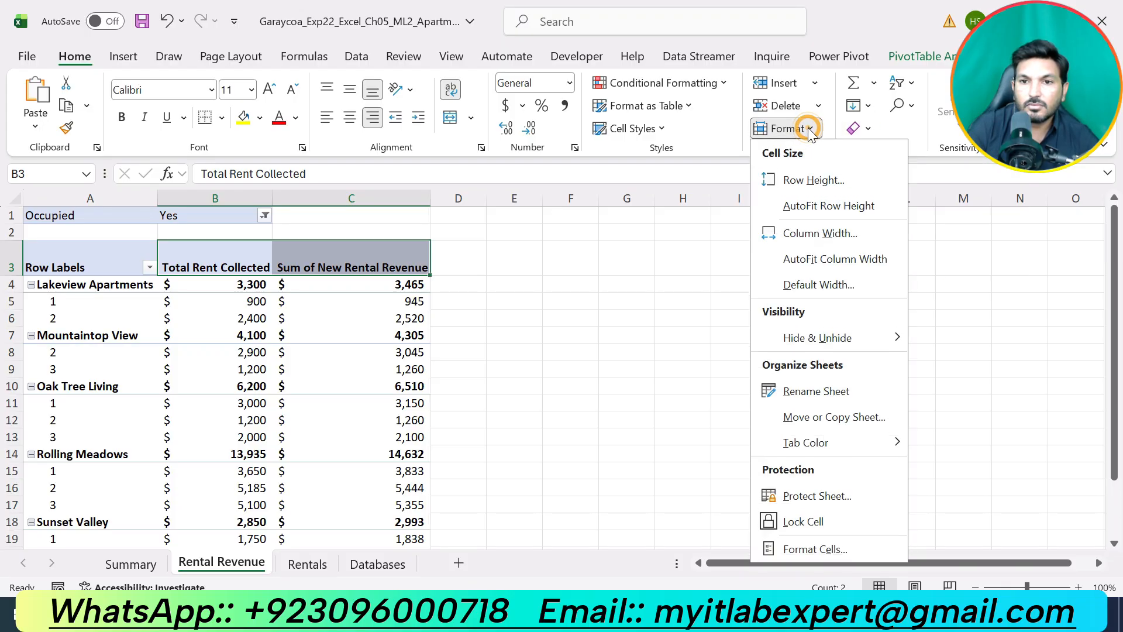
{"action": "left_click", "coordinate": [836, 237]}
{"action": "left_click", "coordinate": [598, 611]}
{"action": "left_click", "coordinate": [598, 611]}
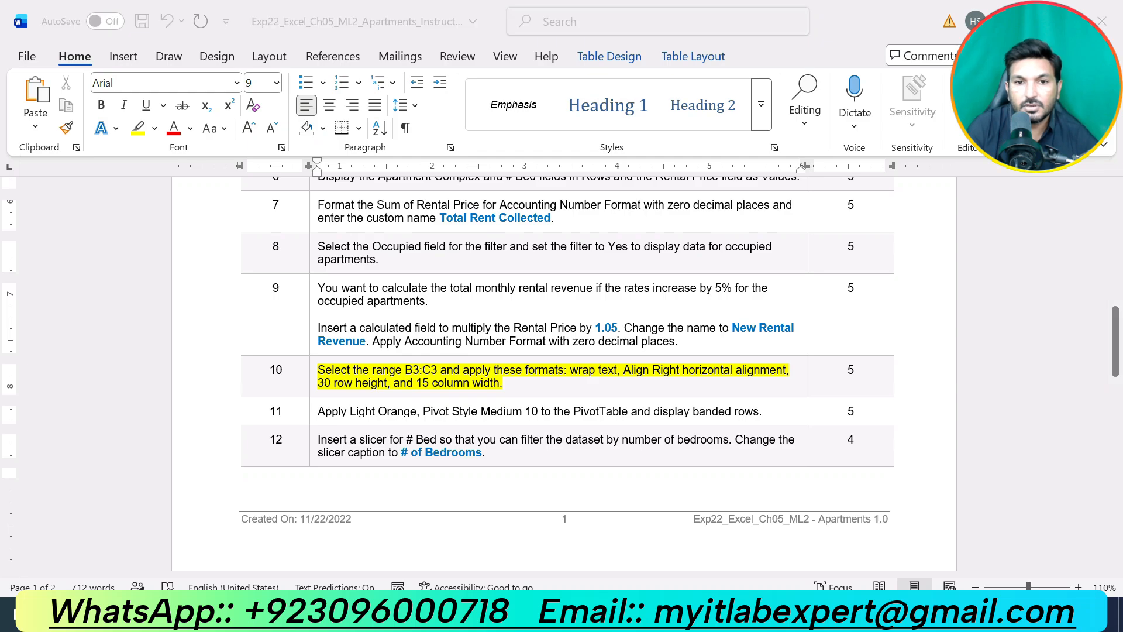
{"action": "left_click", "coordinate": [576, 361]}
{"action": "type", "text": "15"}
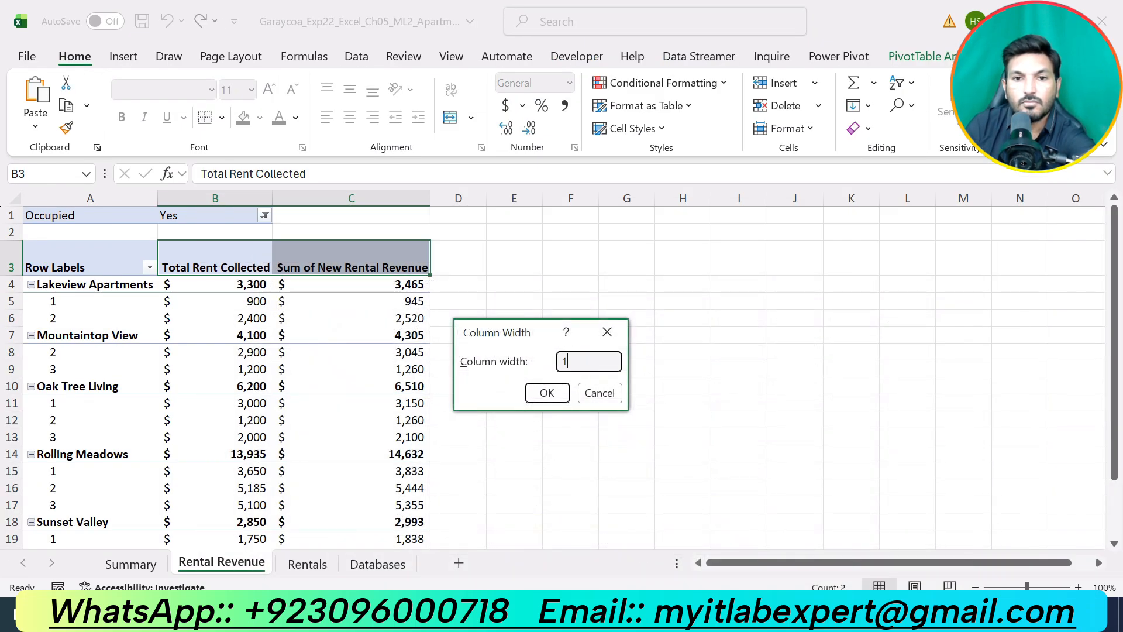
{"action": "left_click", "coordinate": [547, 393]}
{"action": "left_click", "coordinate": [588, 415]}
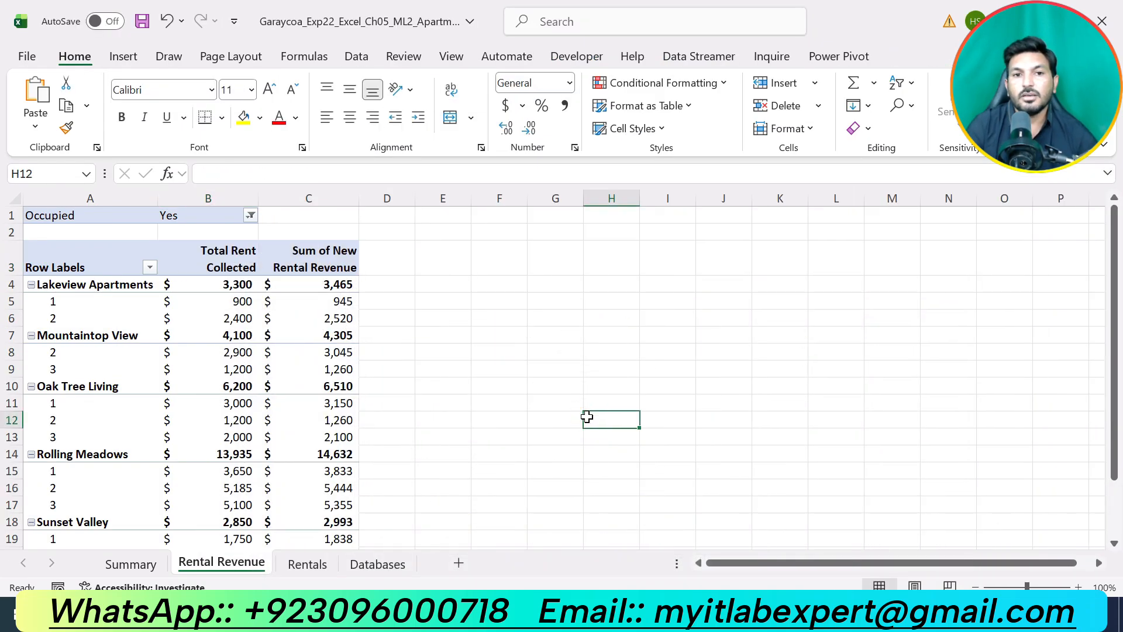
Open the Summary sheet and view its constants and deposit table from the first row.
{"action": "left_click", "coordinate": [598, 612]}
{"action": "left_click", "coordinate": [598, 611]}
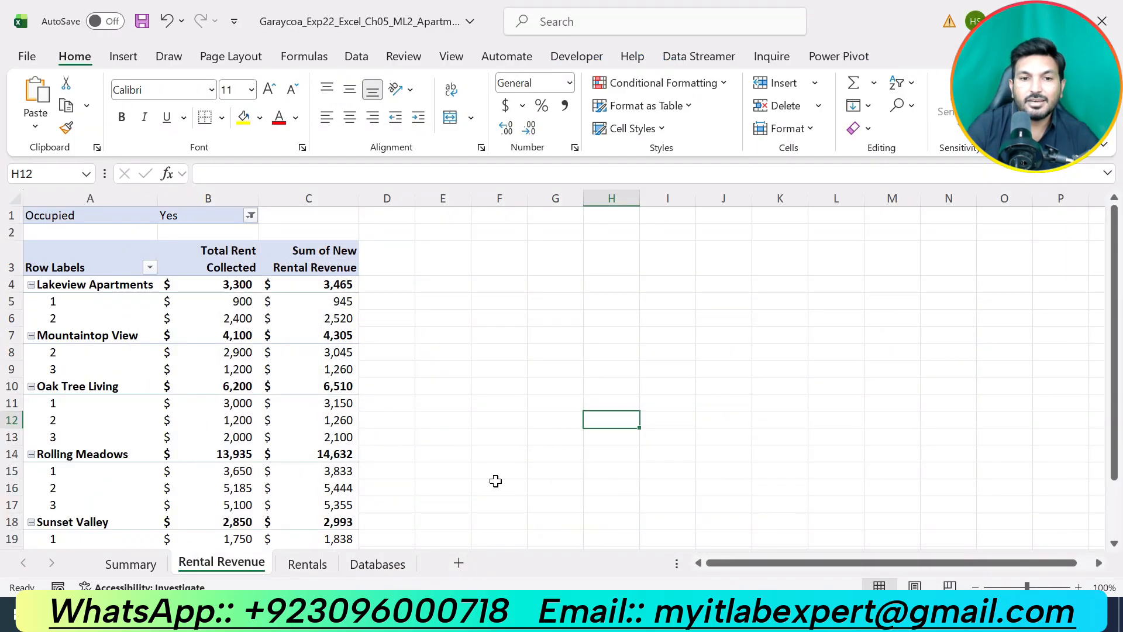
{"action": "left_click", "coordinate": [148, 564]}
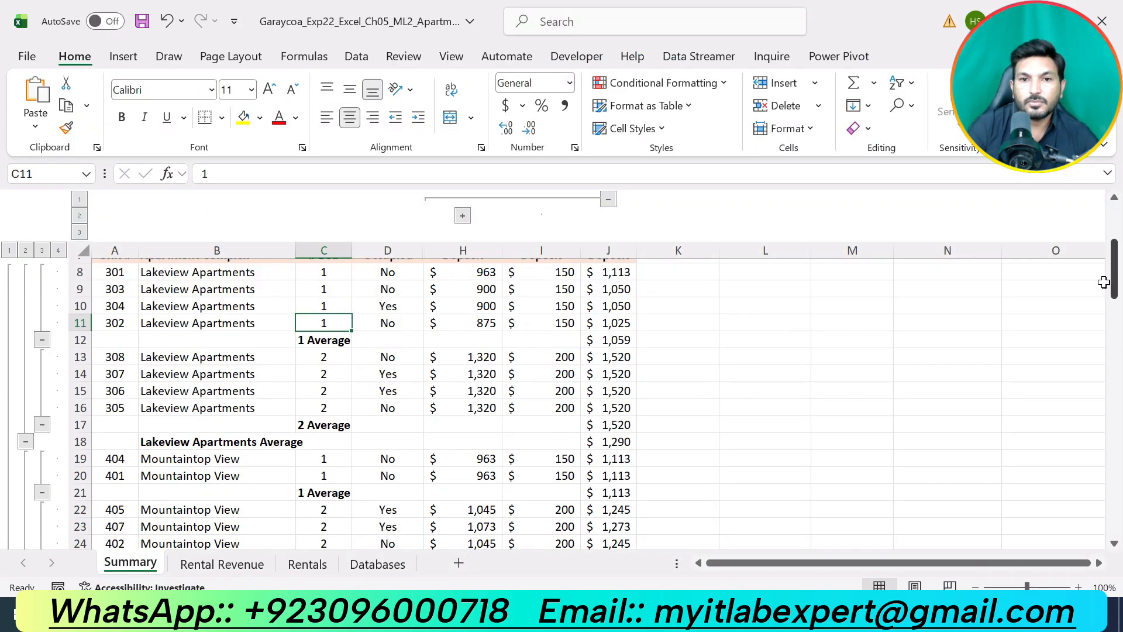
{"action": "left_click_drag", "start_coordinate": [900, 243], "coordinate": [903, 193]}
{"action": "scroll", "coordinate": [856, 389], "scroll_direction": "up", "scroll_amount": 3}
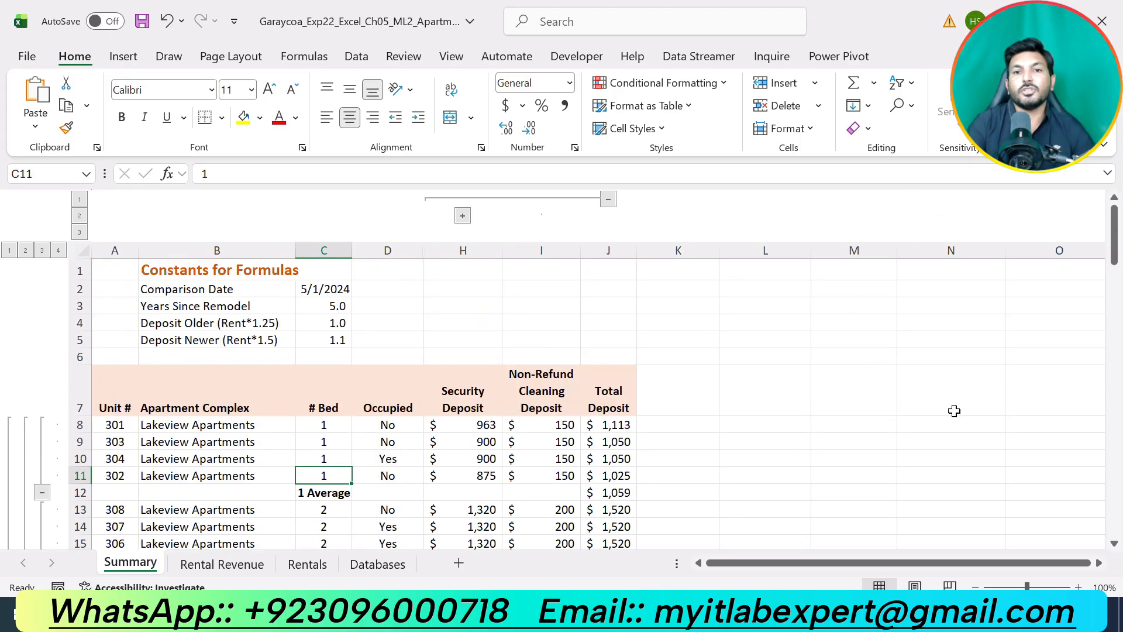